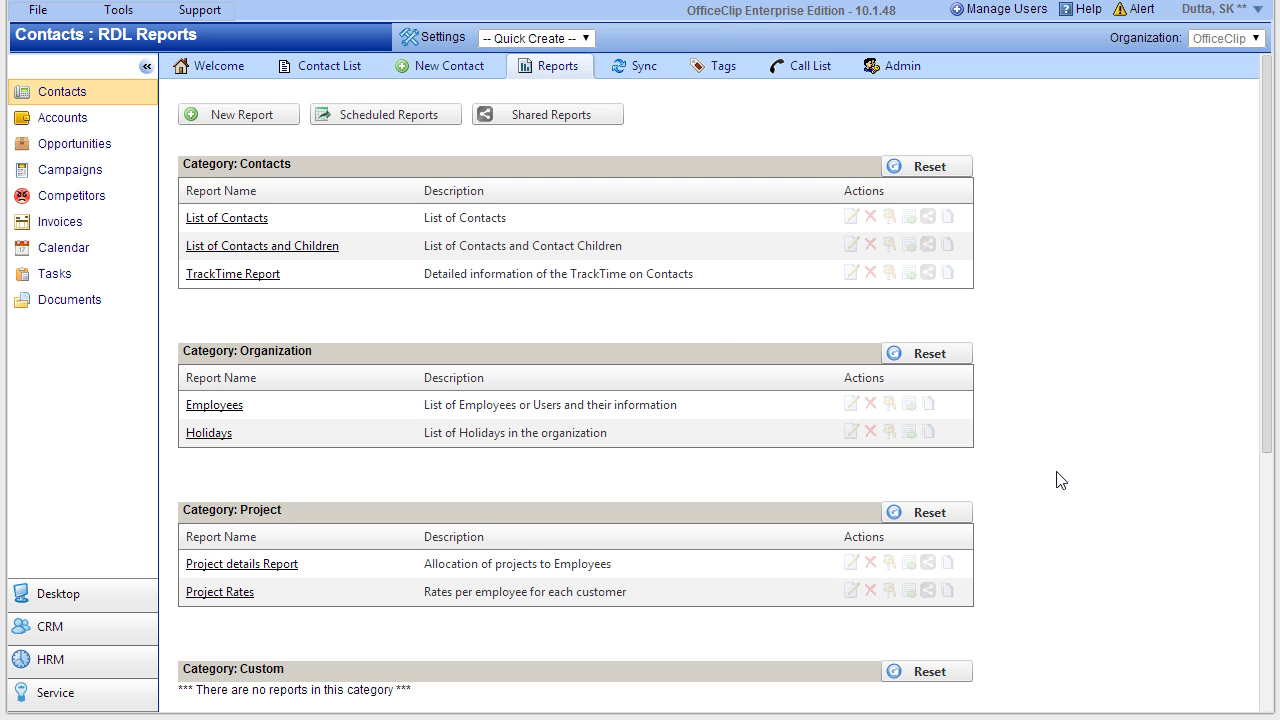
# - Start a new Contact Manager report in the Contacts category and name it Demo Contacts
pyautogui.click(244, 114)
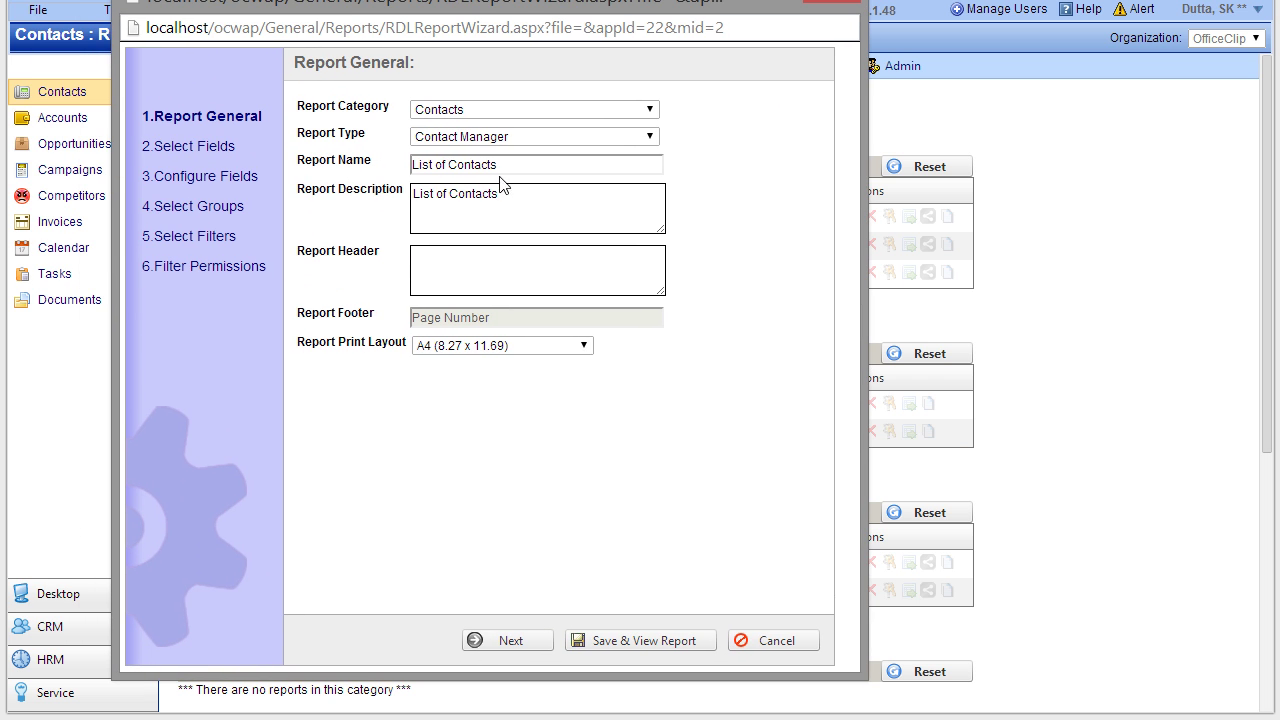
pyautogui.click(506, 166)
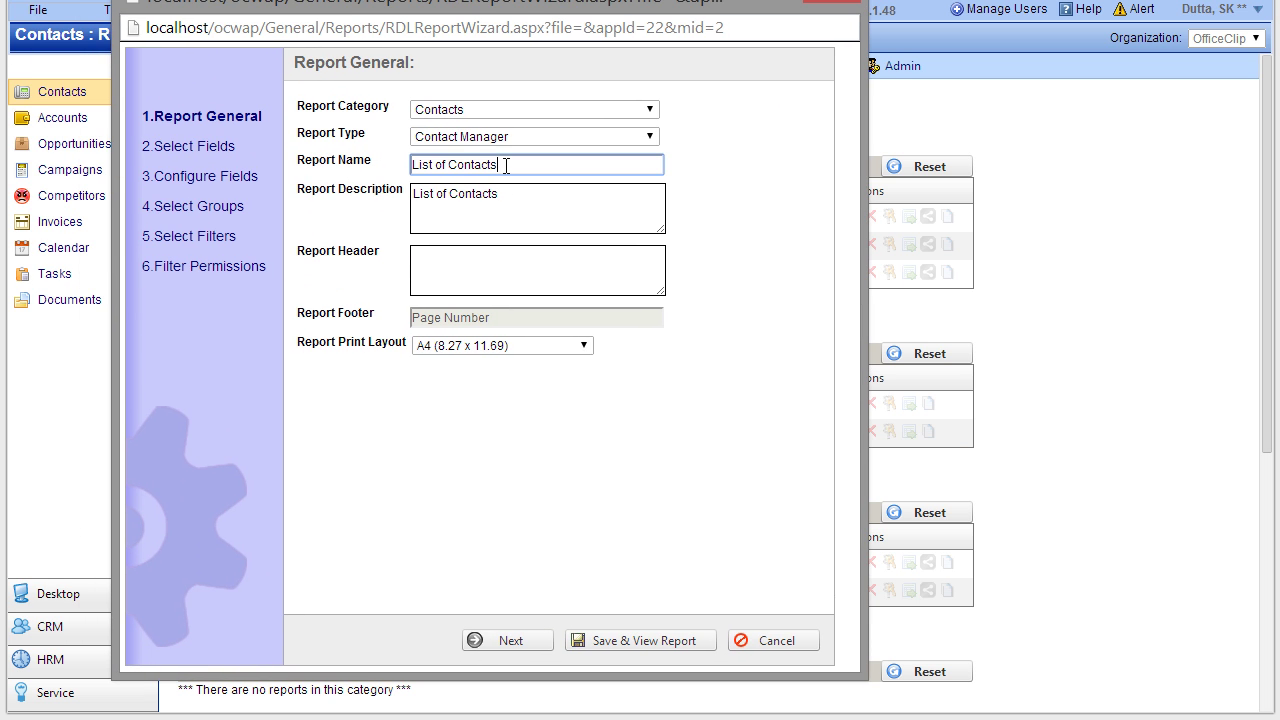
pyautogui.moveTo(506, 166); pyautogui.dragTo(399, 184)
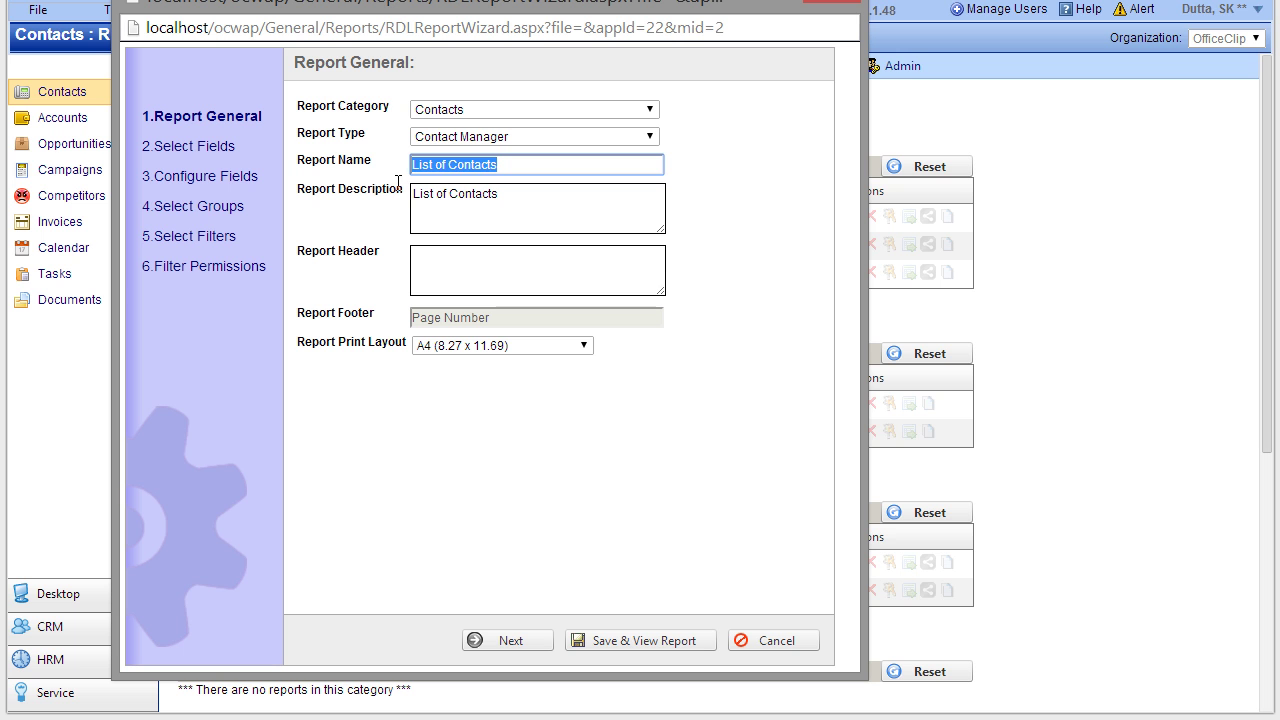
pyautogui.write('Demo Contacts')
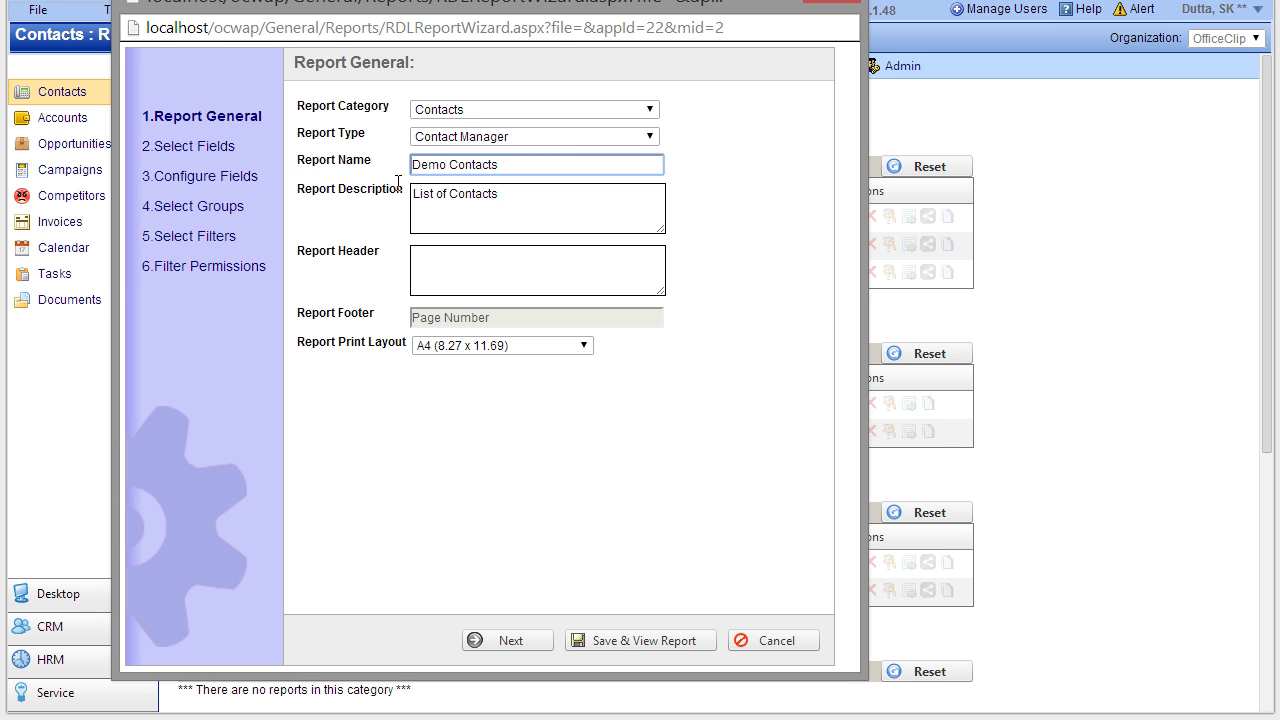
pyautogui.click(533, 648)
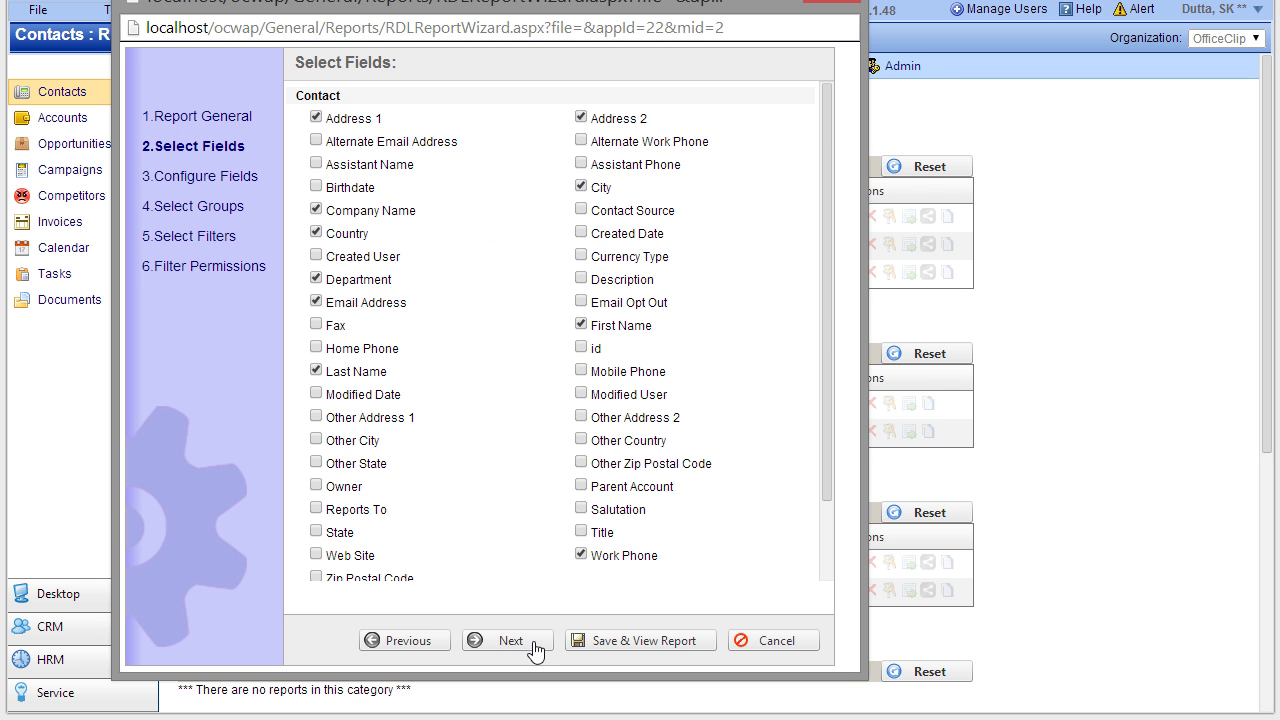
# - Exclude Address 1, Address 2, City and Country from the report fields, keeping the default field configuration and no grouping
pyautogui.click(316, 117)
pyautogui.click(522, 641)
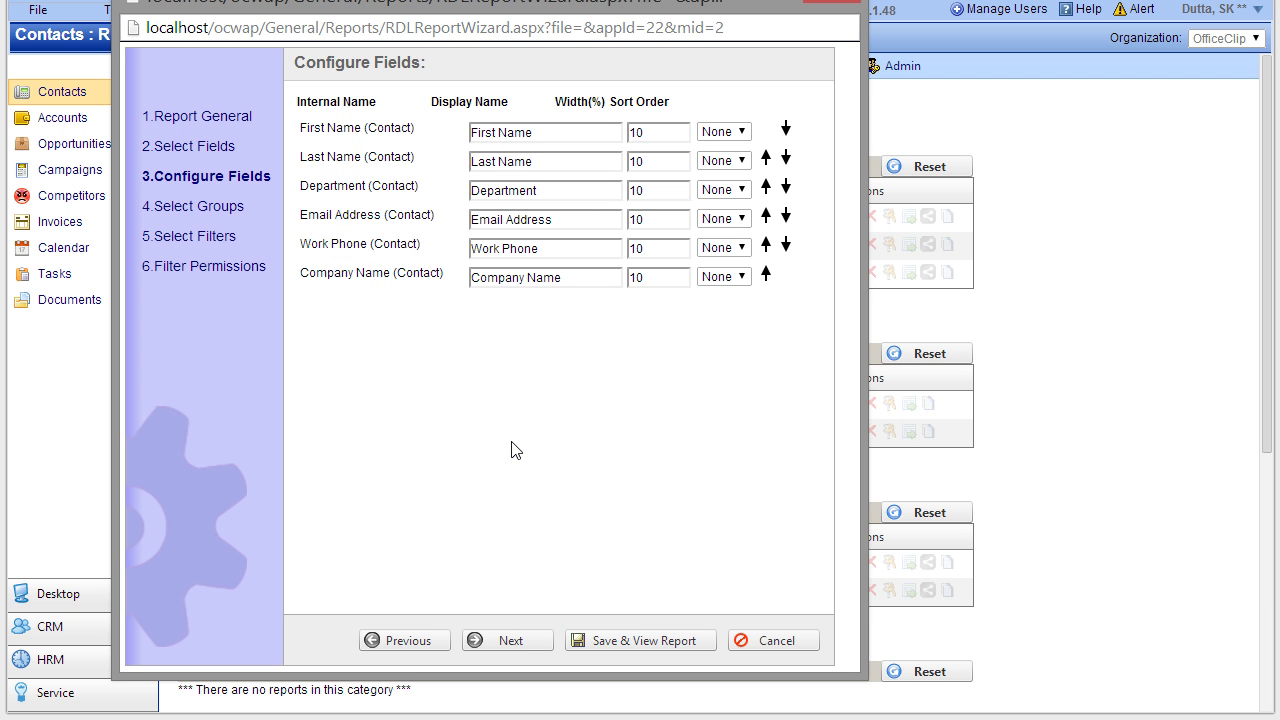
pyautogui.click(510, 641)
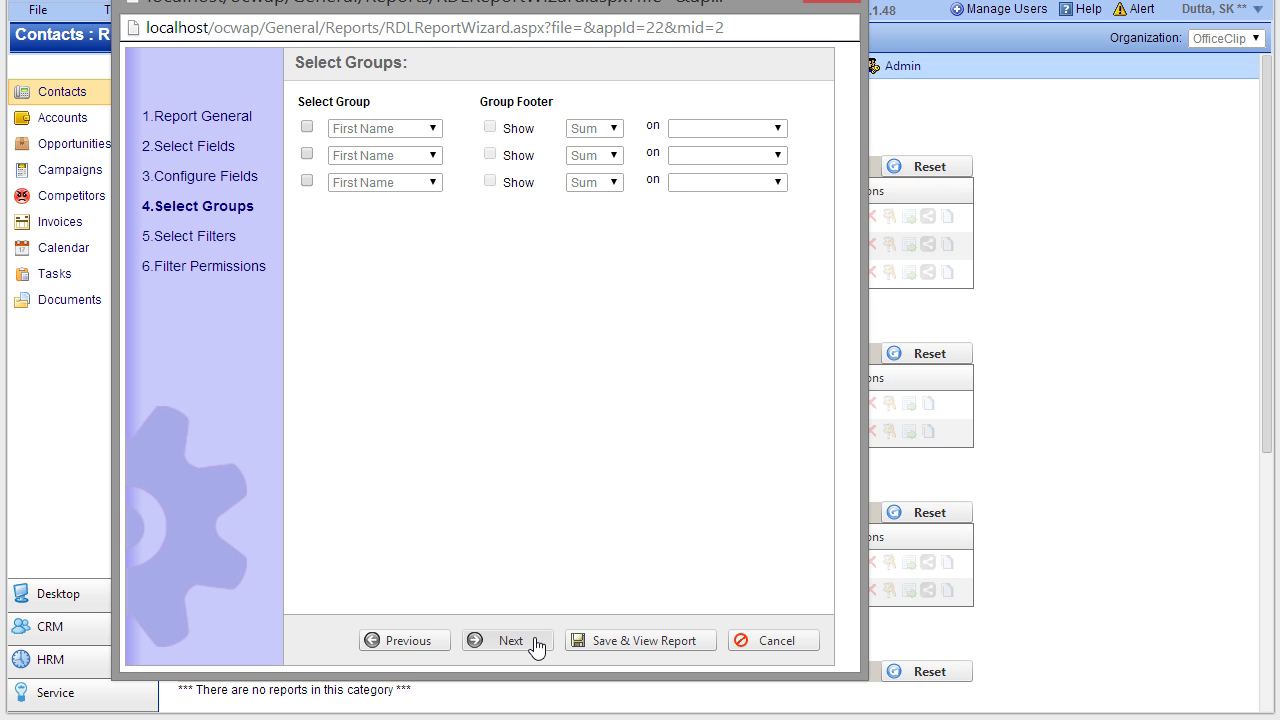
pyautogui.click(537, 645)
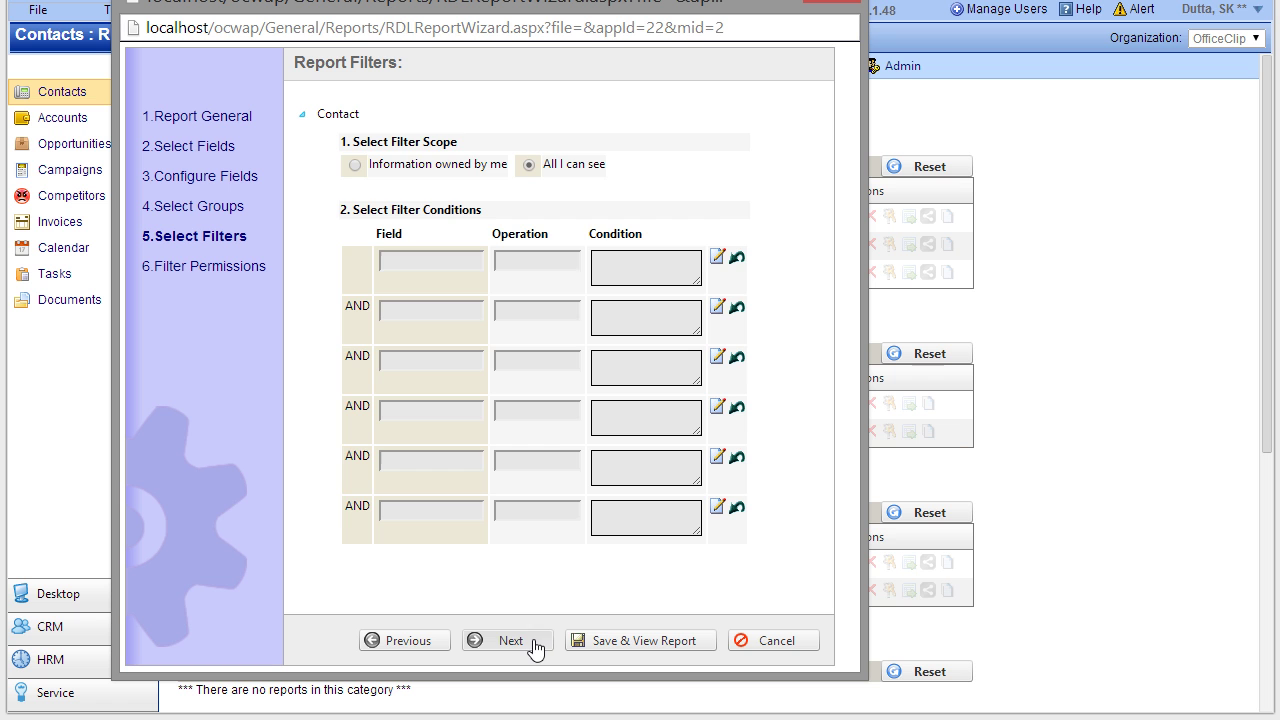
# - Add a report filter condition where State Equals GA, and clear that condition again
pyautogui.click(716, 260)
pyautogui.click(506, 308)
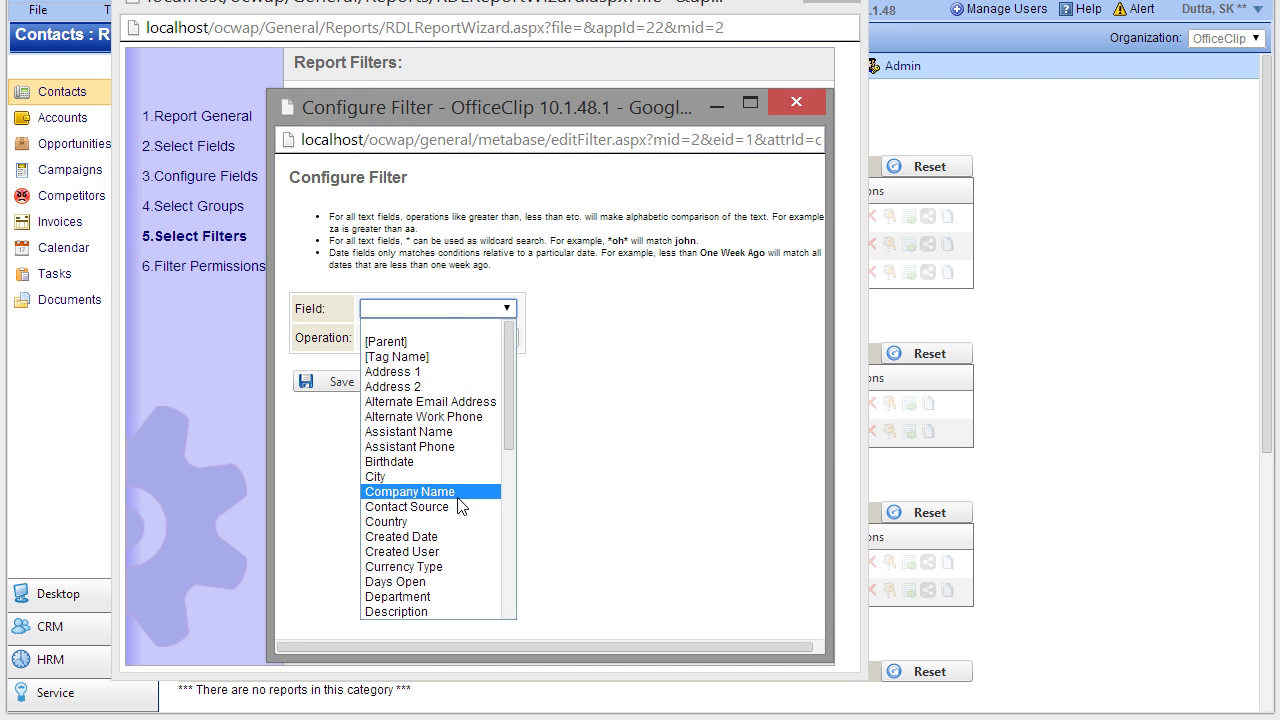
pyautogui.scroll(-10, 458, 505)
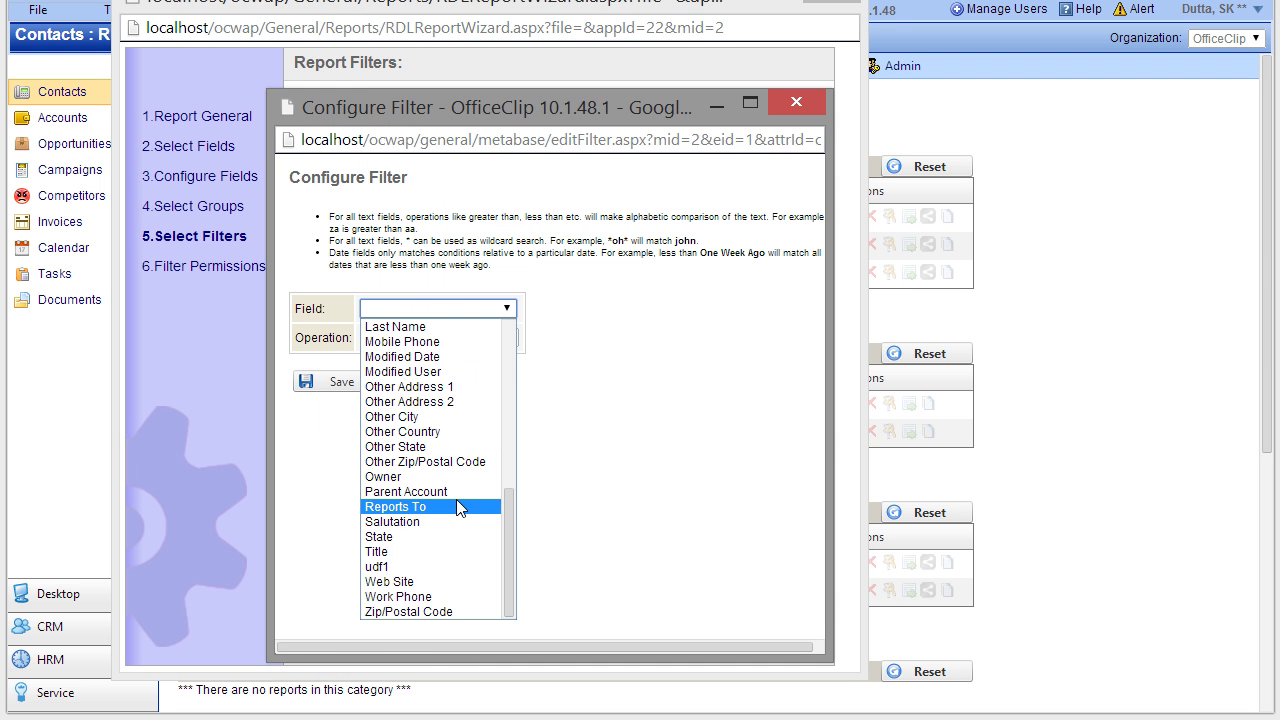
pyautogui.click(402, 537)
pyautogui.click(354, 382)
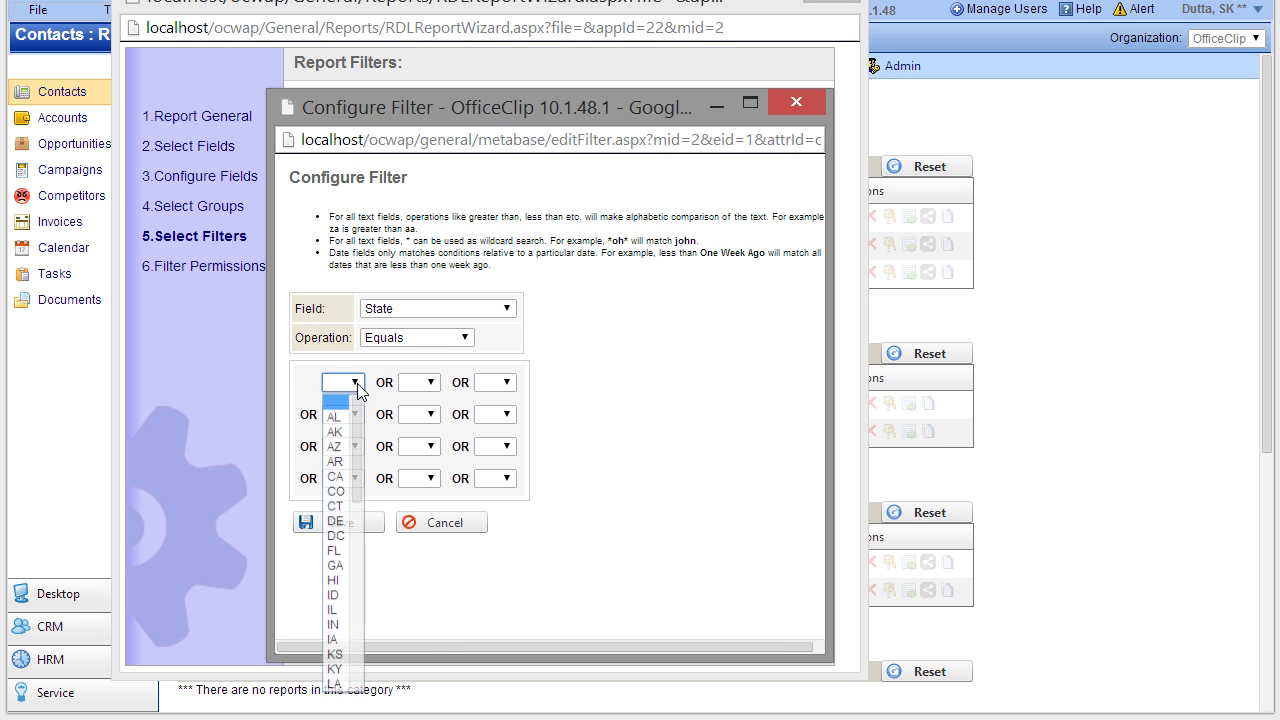
pyautogui.click(336, 566)
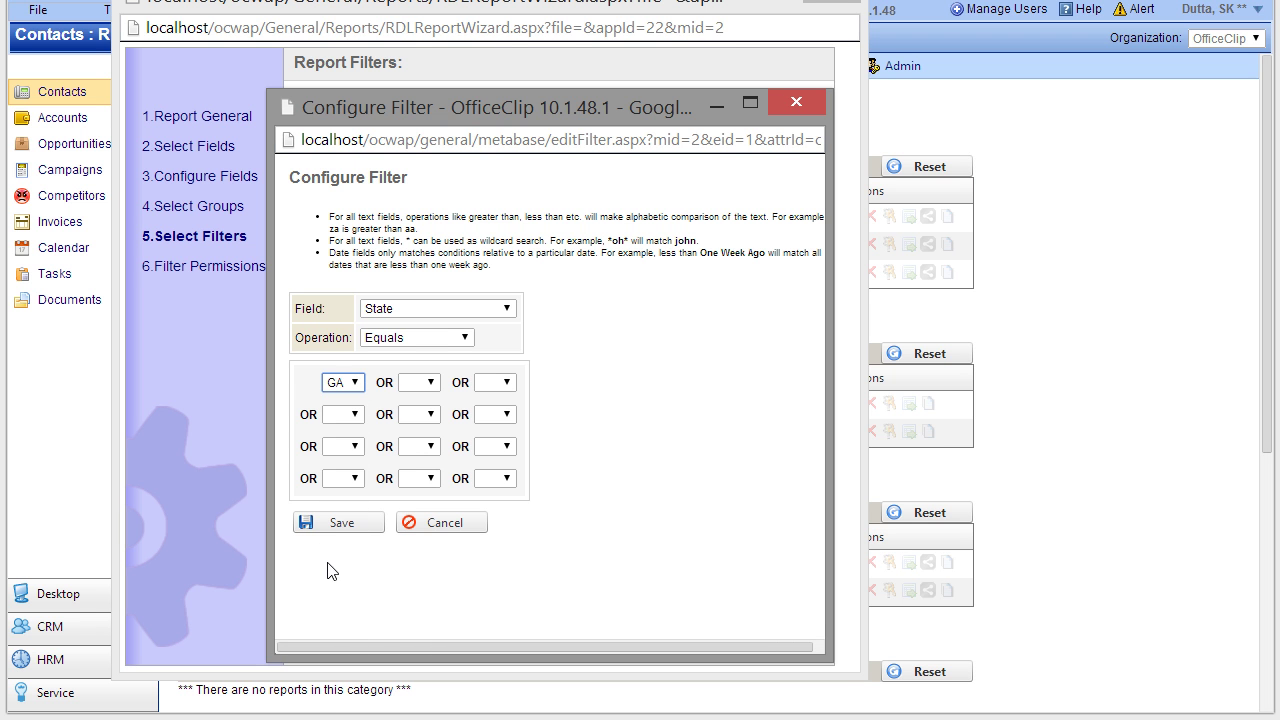
pyautogui.click(343, 522)
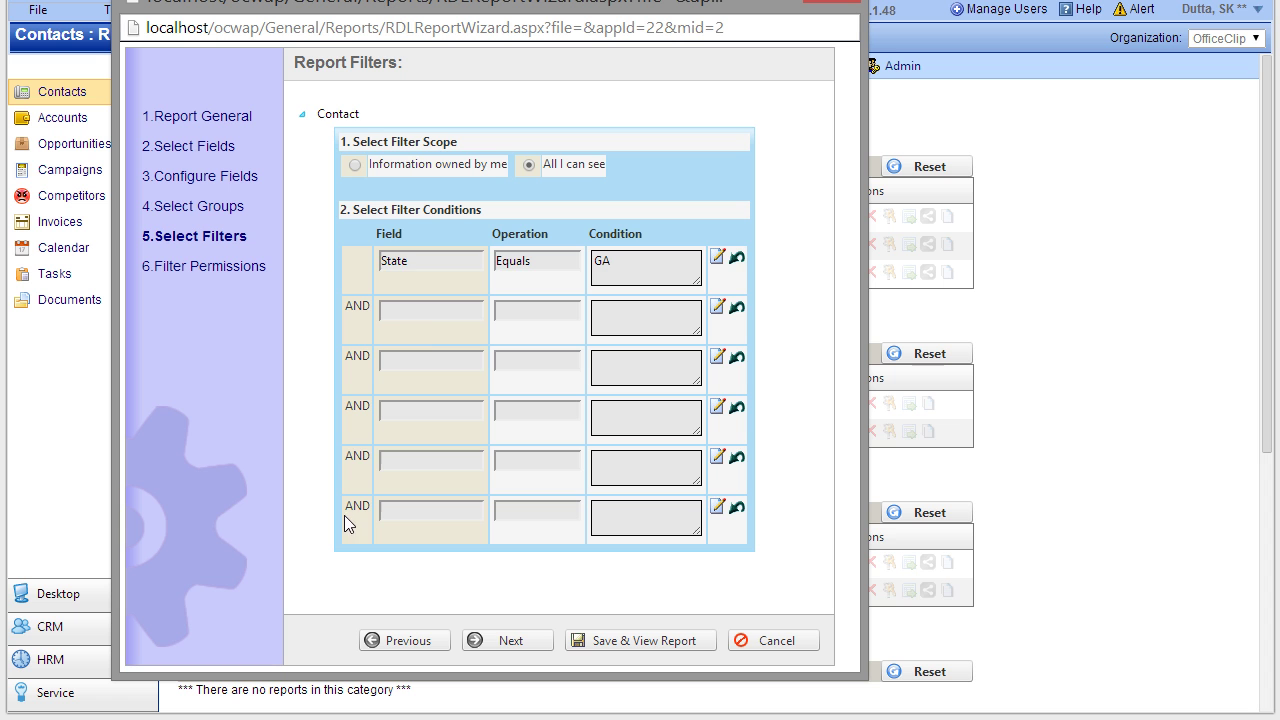
pyautogui.click(736, 258)
# - Keep the Contact filter permission enabled, and save and view the Demo Contacts report
pyautogui.click(495, 643)
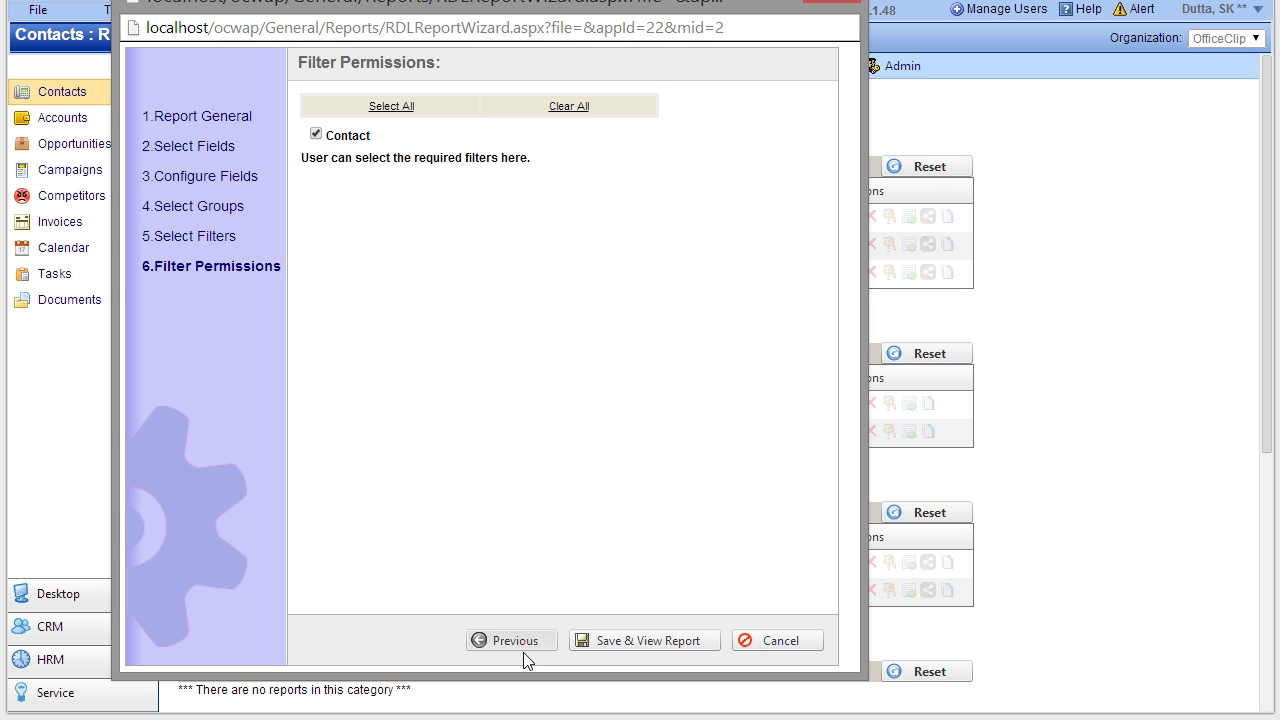
pyautogui.click(652, 645)
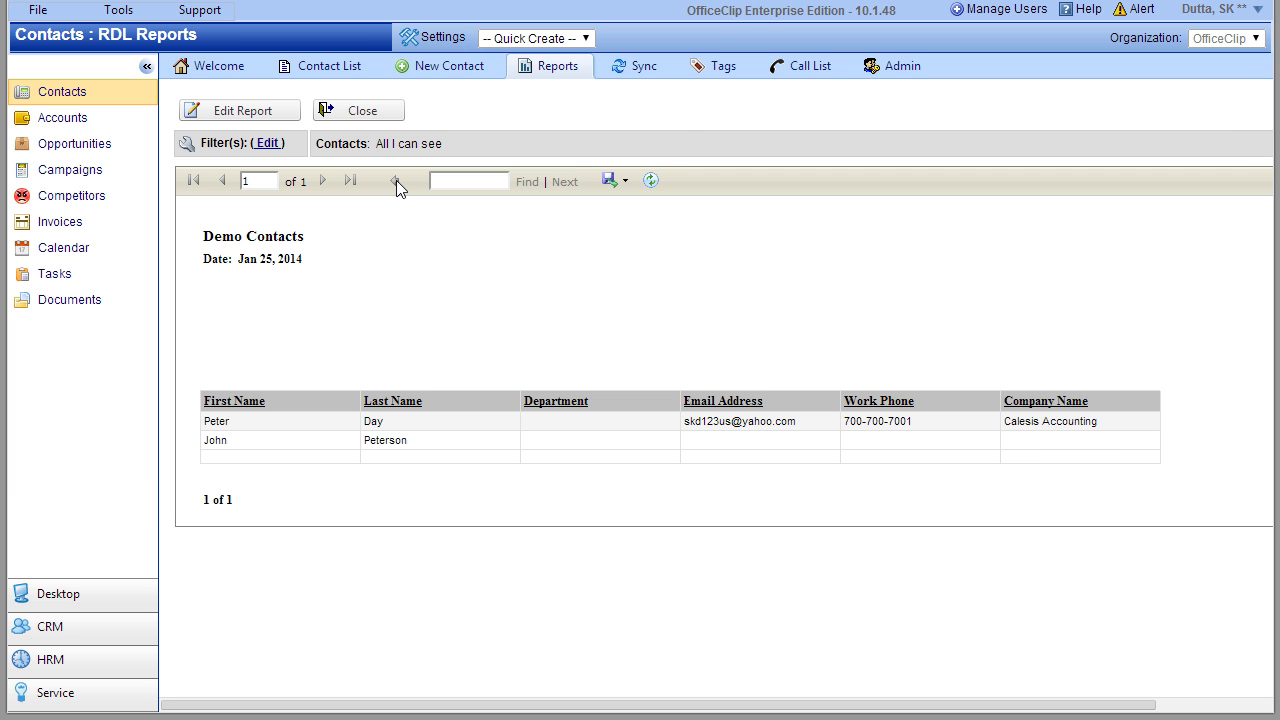
# - Check the report's edit wizard and filter settings from the report view, and return to the reports list
pyautogui.click(255, 112)
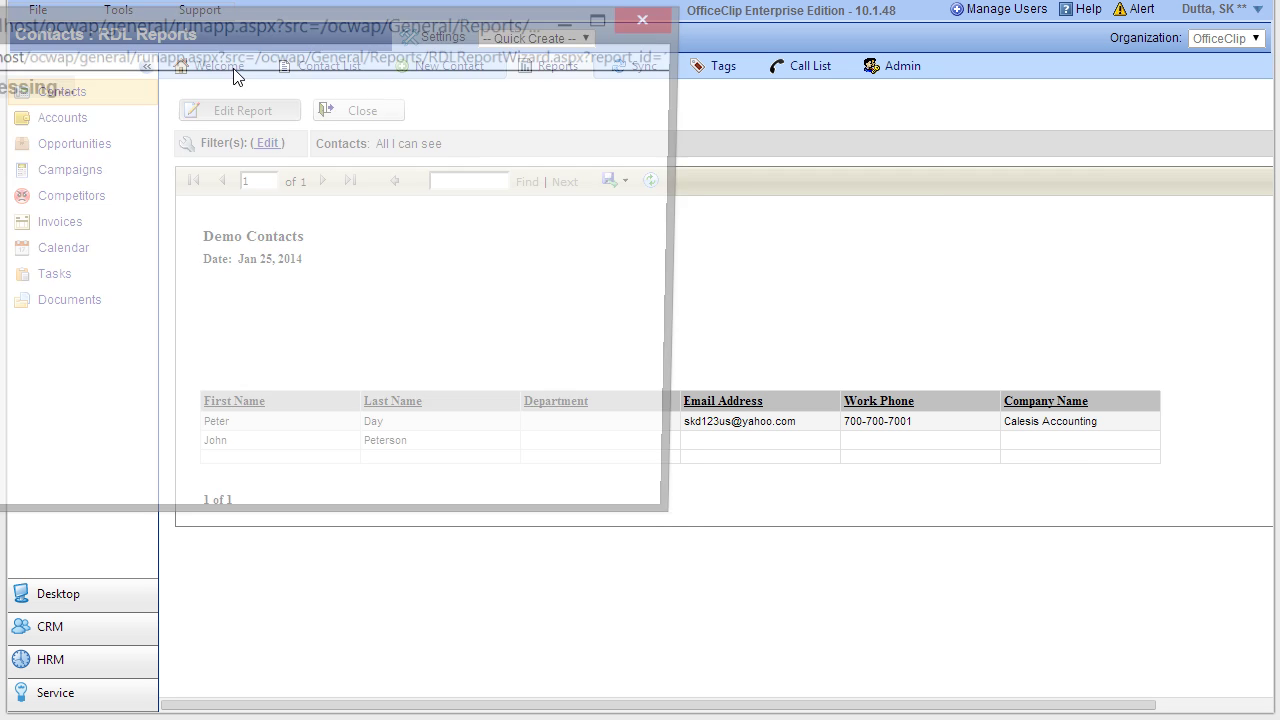
pyautogui.moveTo(228, 22); pyautogui.dragTo(480, 110)
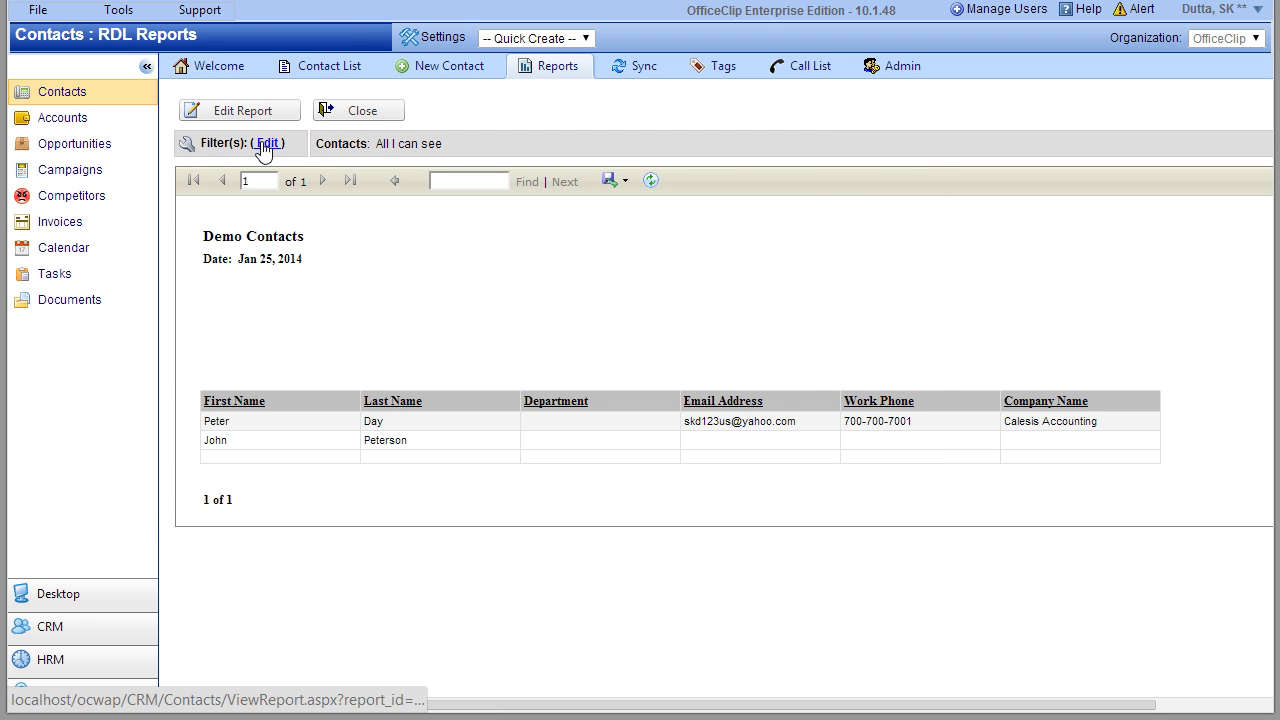
pyautogui.click(267, 143)
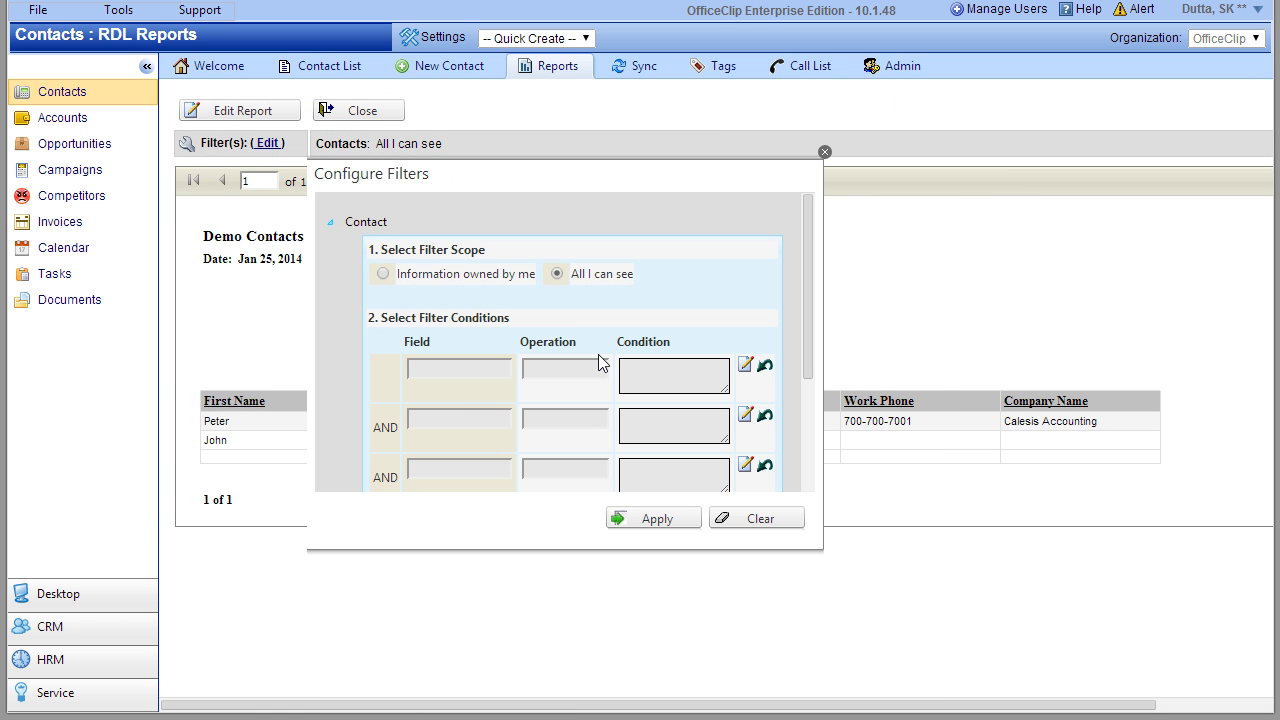
pyautogui.click(825, 153)
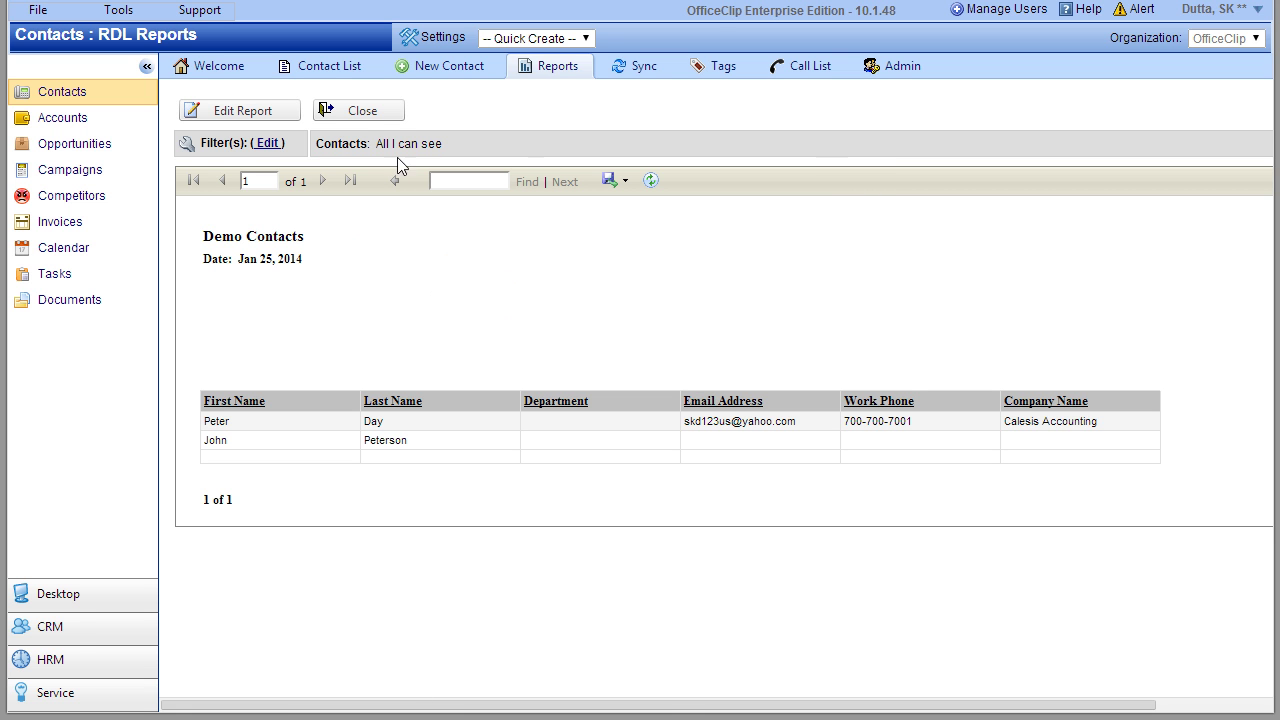
pyautogui.click(350, 112)
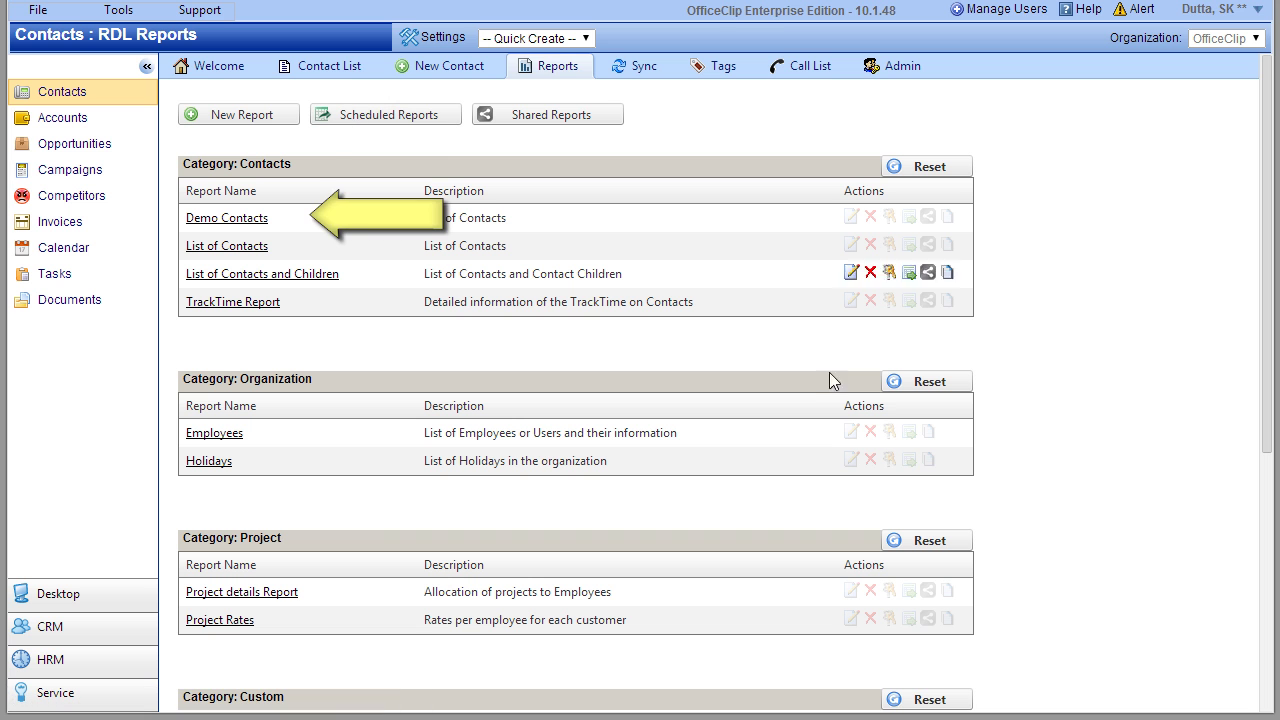
# - Try enabling Write for the OfficeClip group in the Demo Contacts report's access permissions, and cancel without saving
pyautogui.click(888, 217)
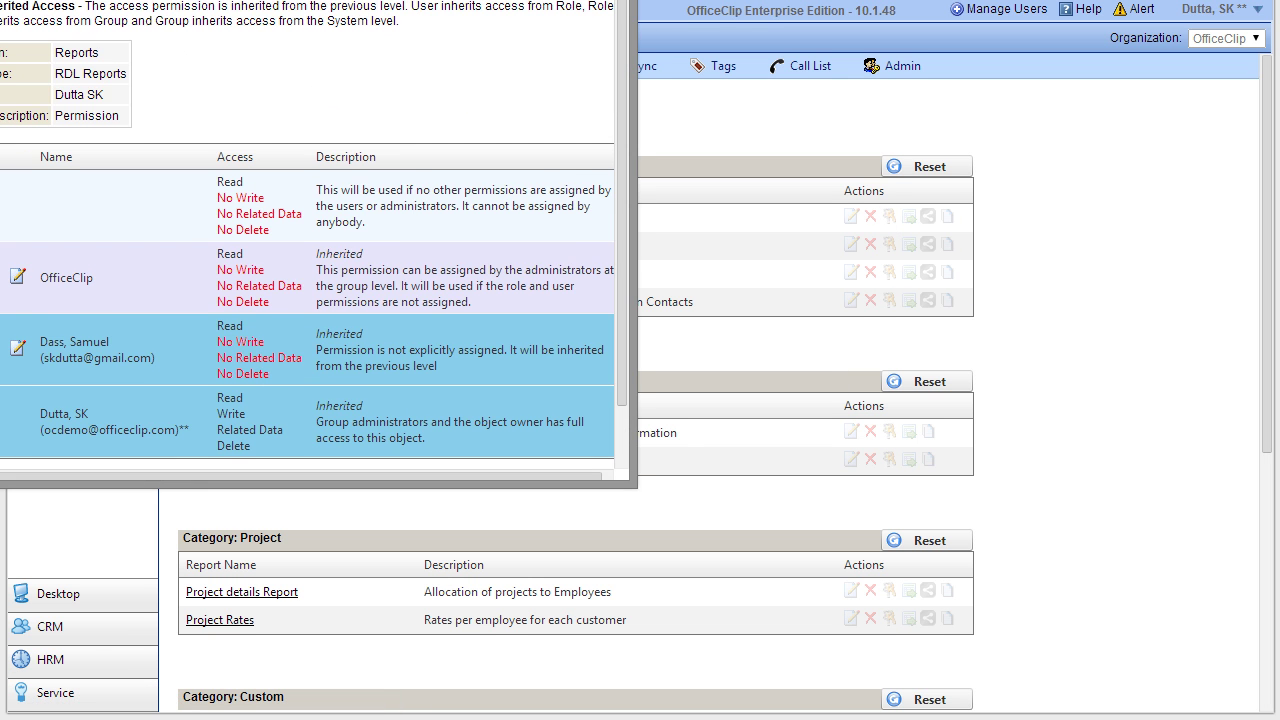
pyautogui.scroll(-1, 698, 578)
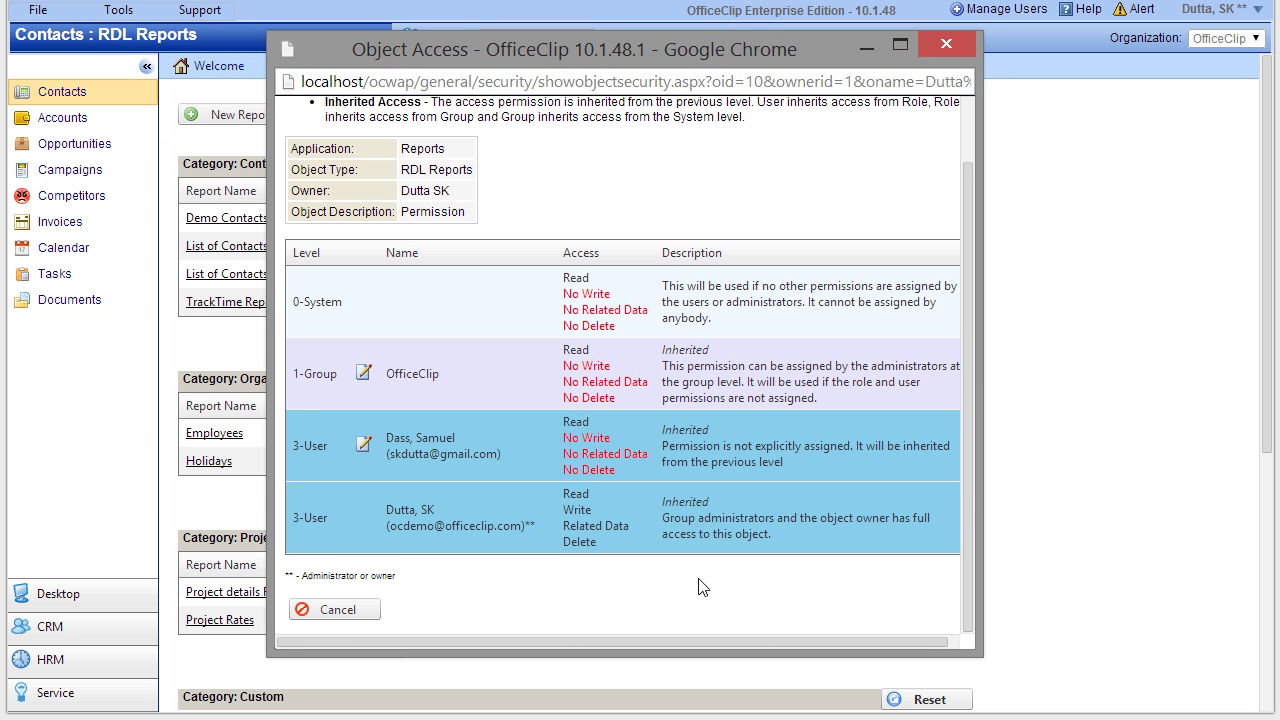
pyautogui.click(364, 374)
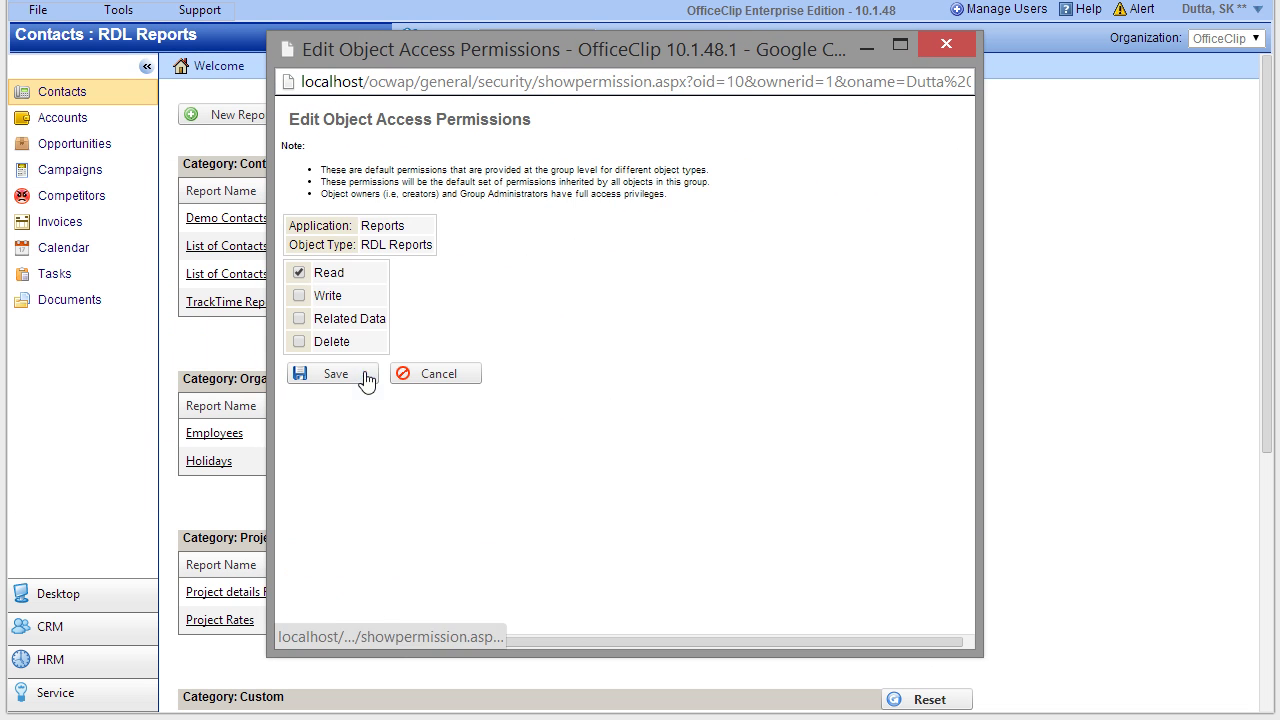
pyautogui.click(299, 296)
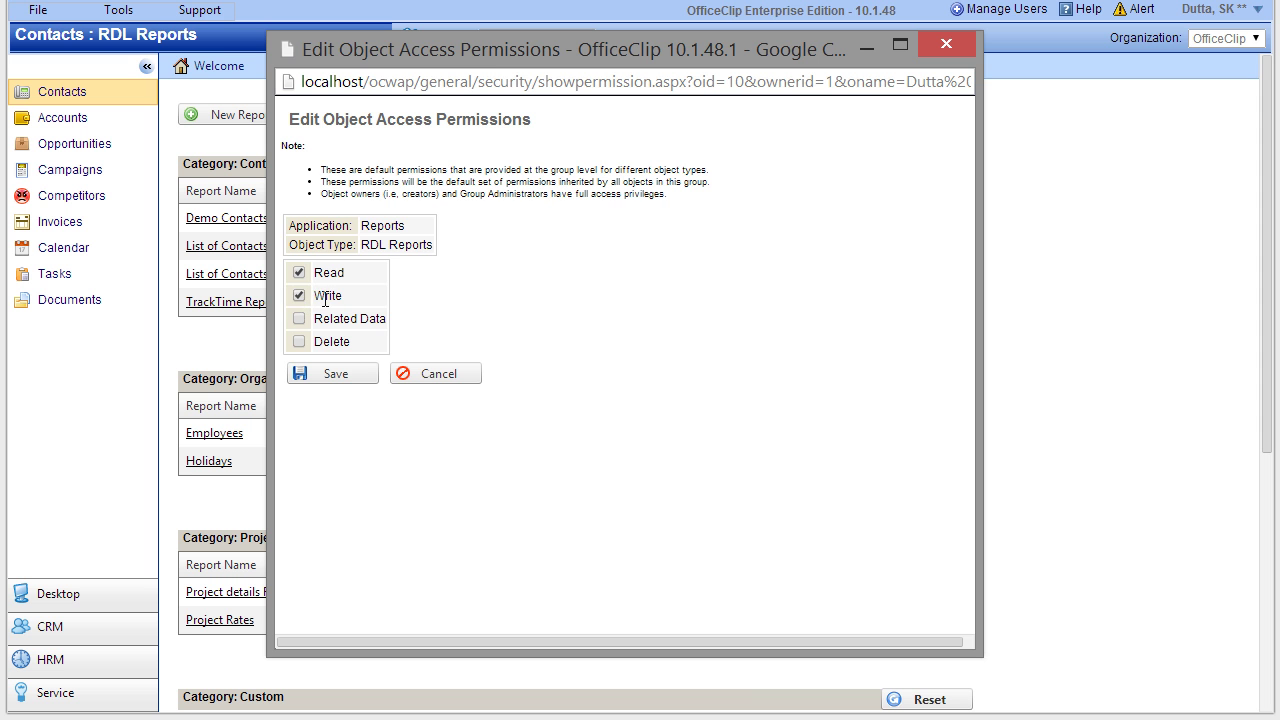
pyautogui.click(442, 377)
pyautogui.click(946, 44)
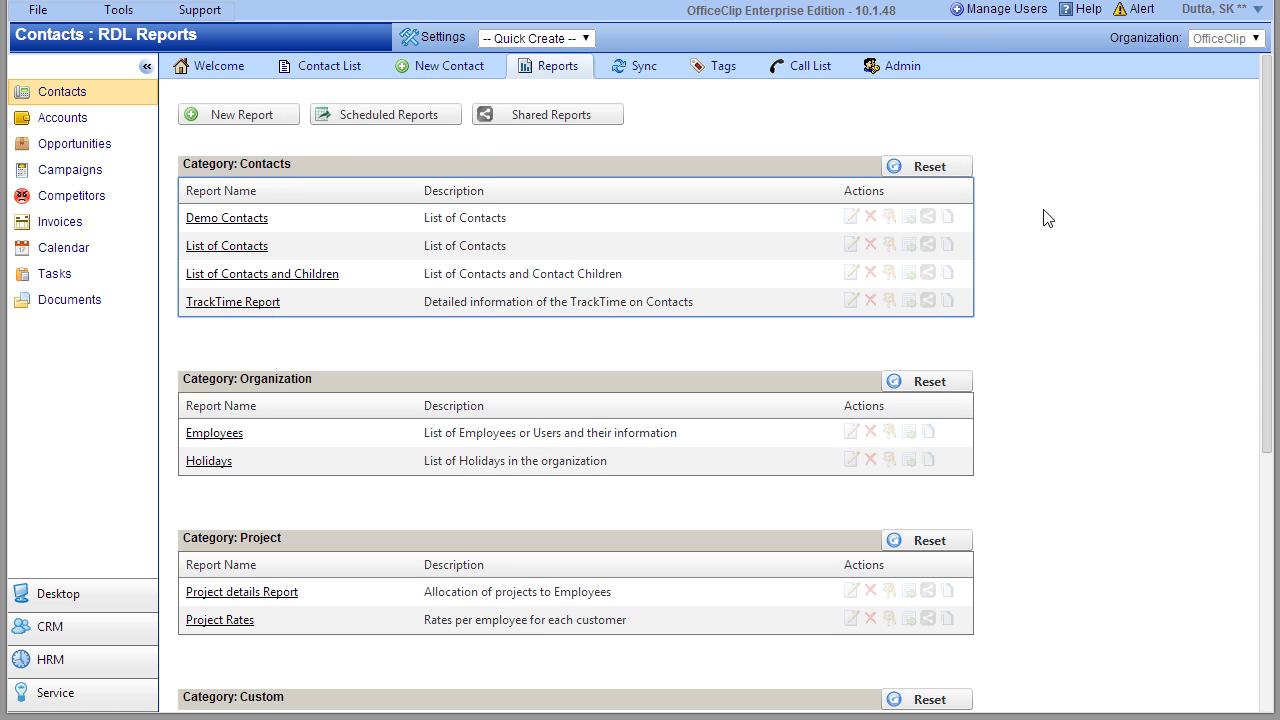
# - Examine the schedule frequency and report format options for emailing the Demo Contacts report, and close the scheduler
pyautogui.click(910, 219)
pyautogui.click(578, 216)
pyautogui.click(580, 222)
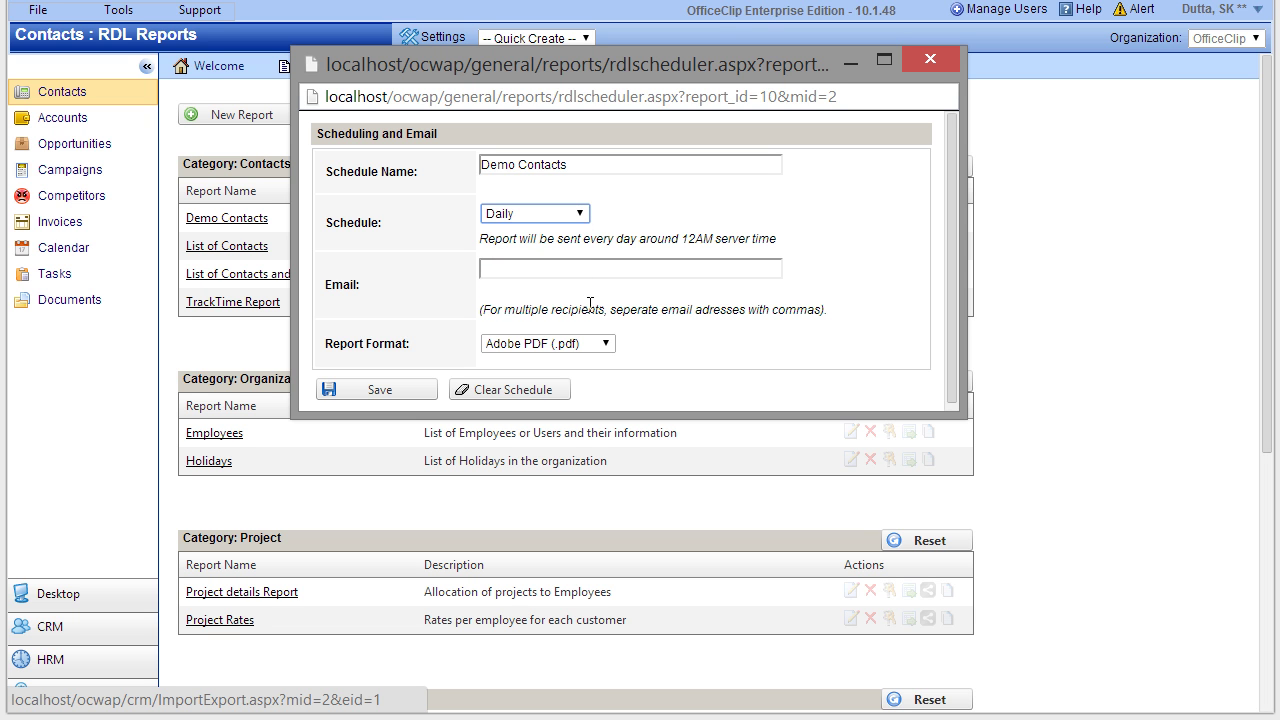
pyautogui.click(608, 344)
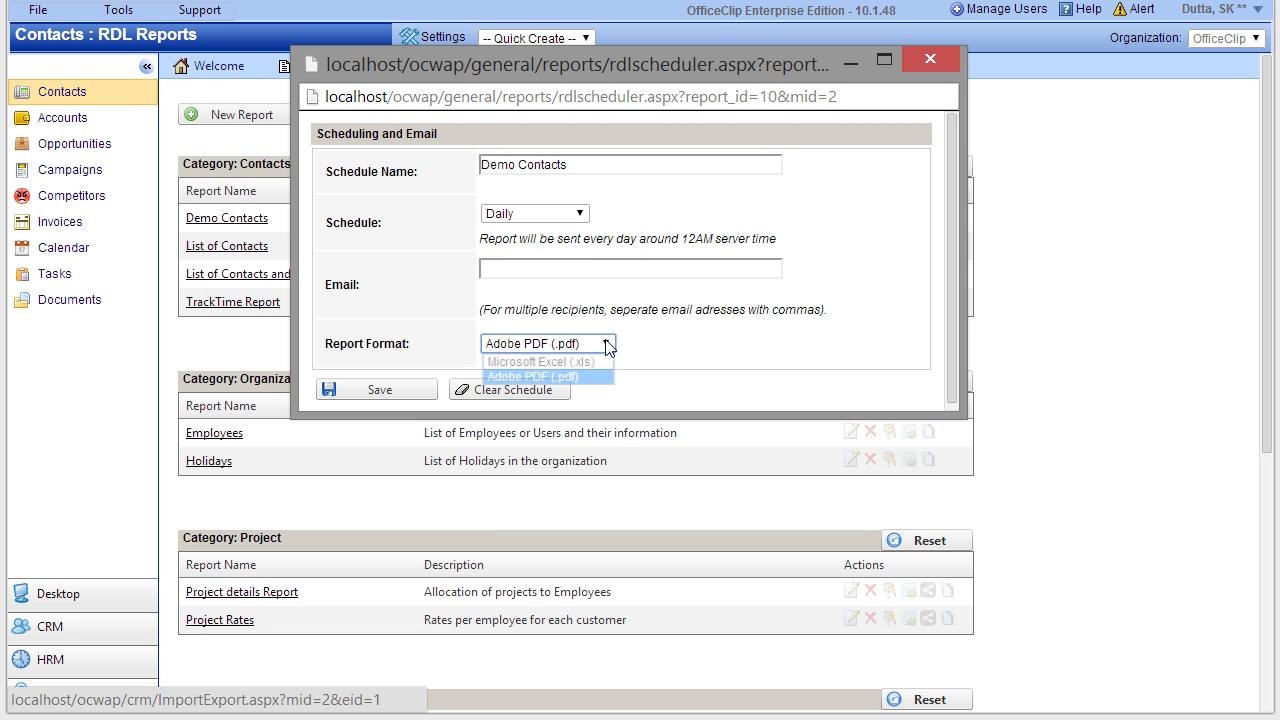
pyautogui.click(608, 344)
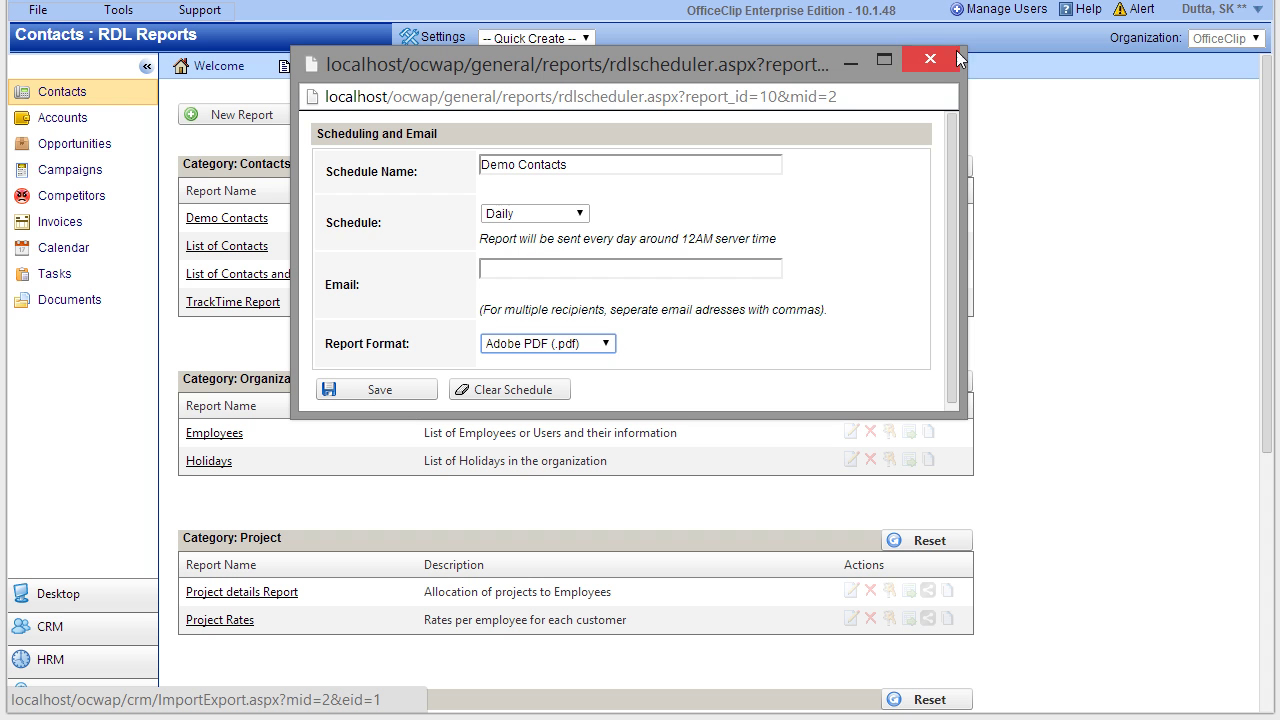
pyautogui.click(930, 62)
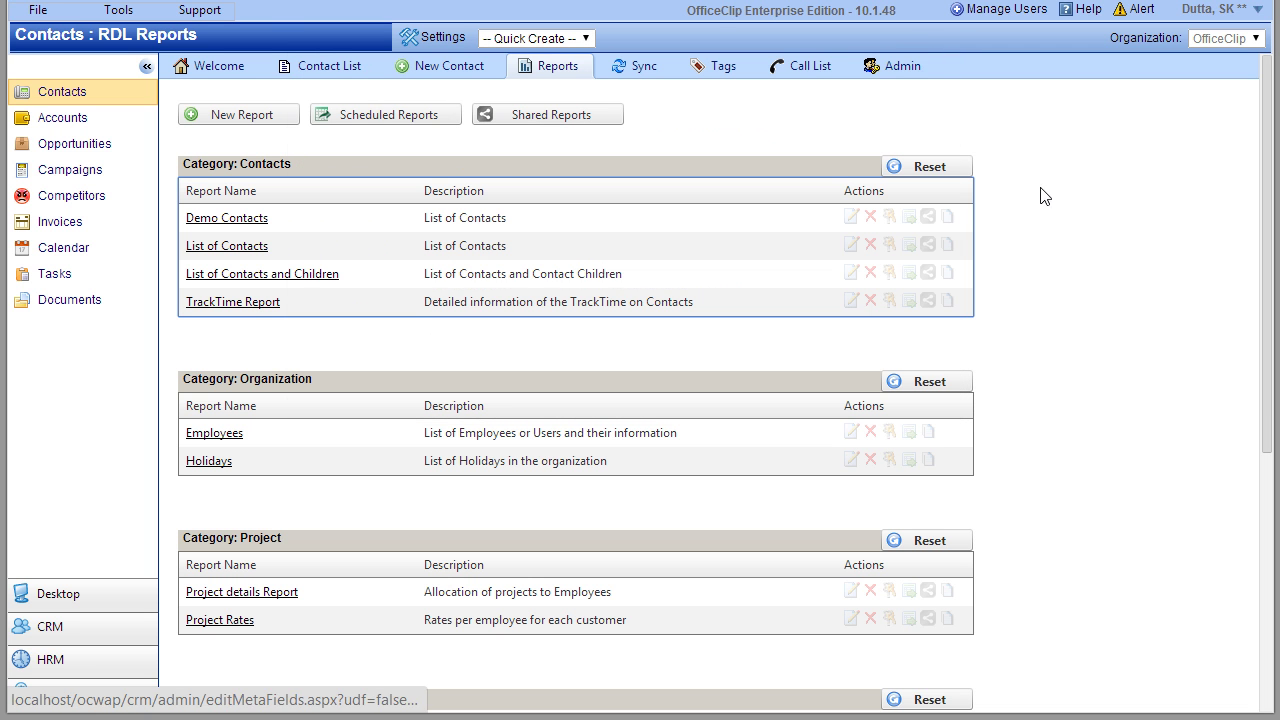
# - Create a Secured Link share of the Demo Contacts report for the existing extranet user with the Yahoo address
pyautogui.click(928, 218)
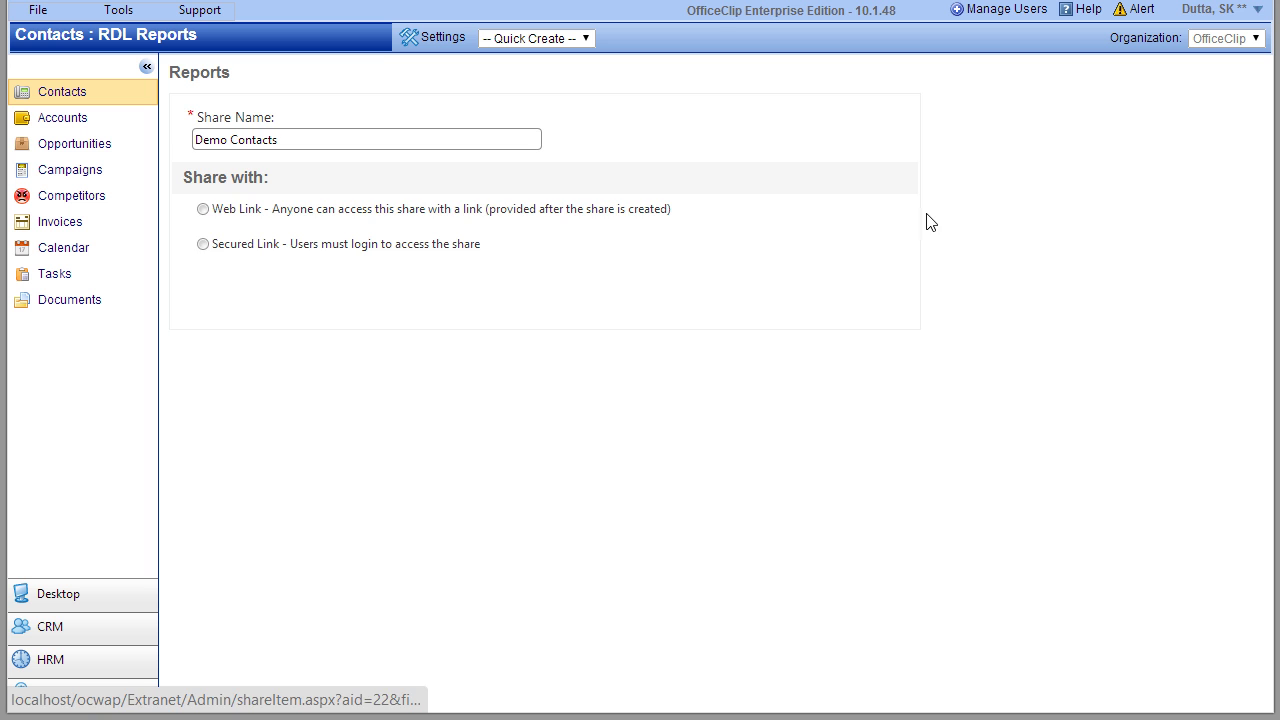
pyautogui.click(204, 245)
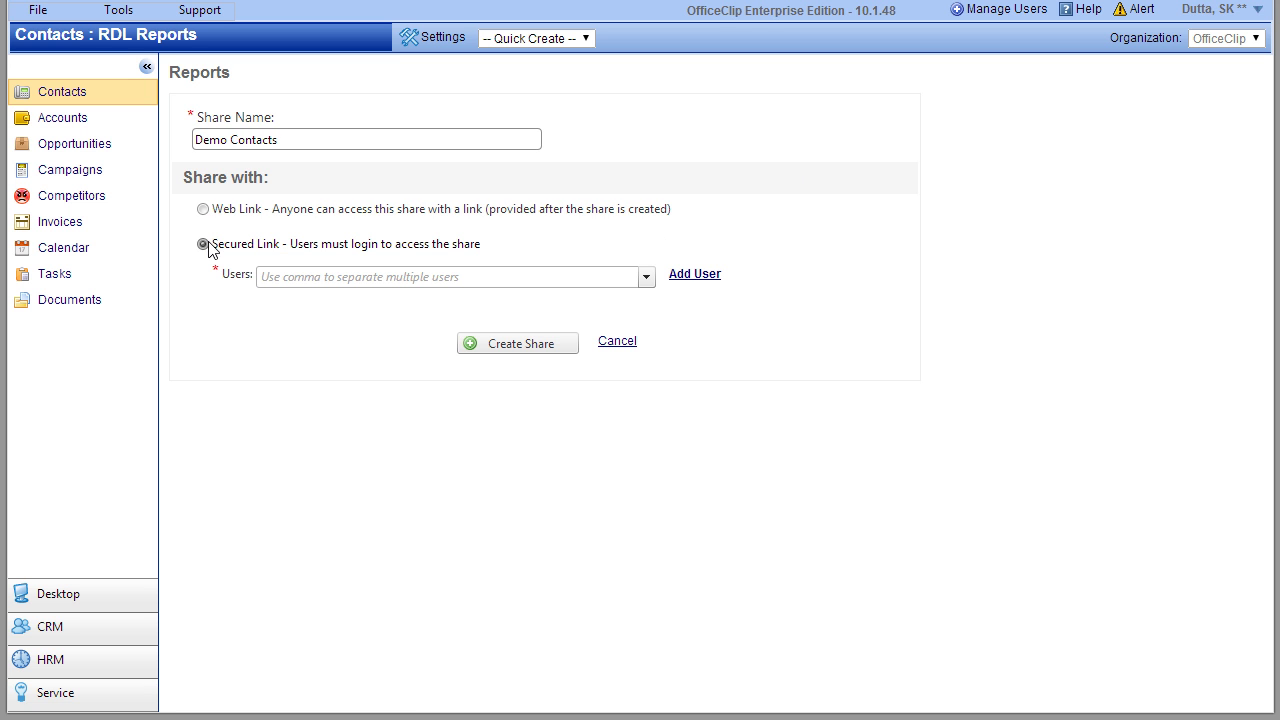
pyautogui.click(705, 278)
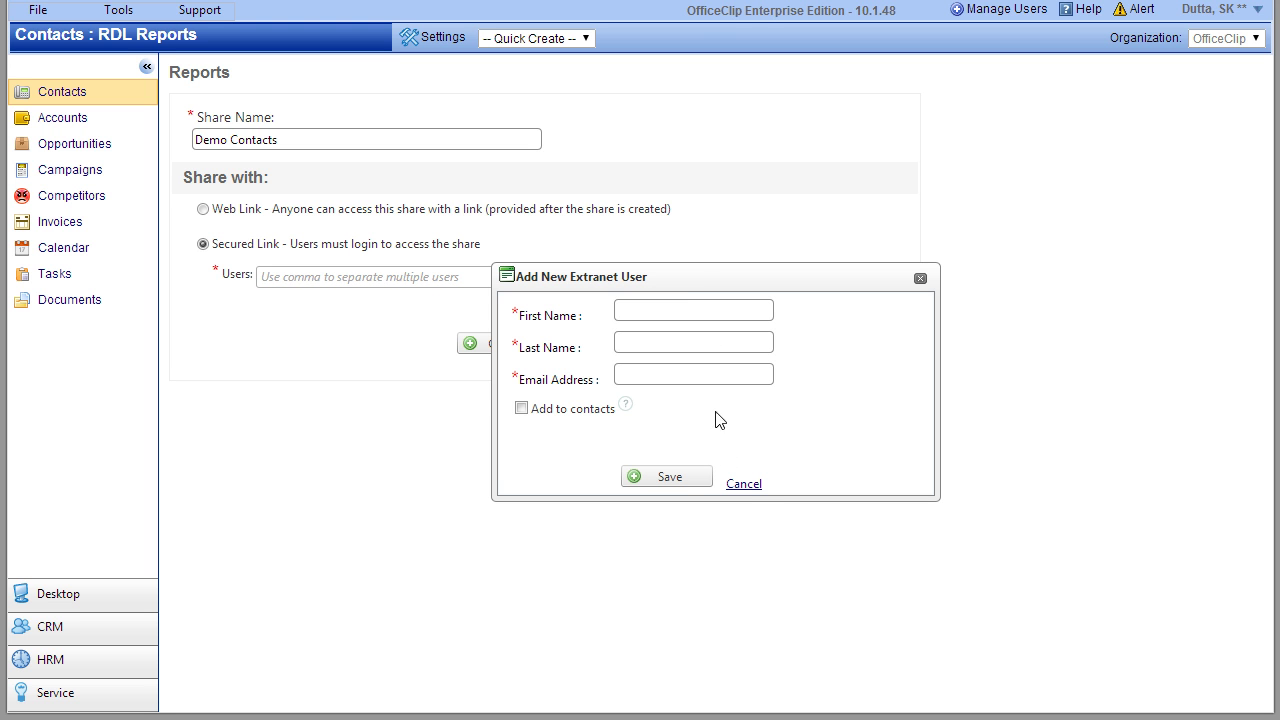
pyautogui.click(745, 485)
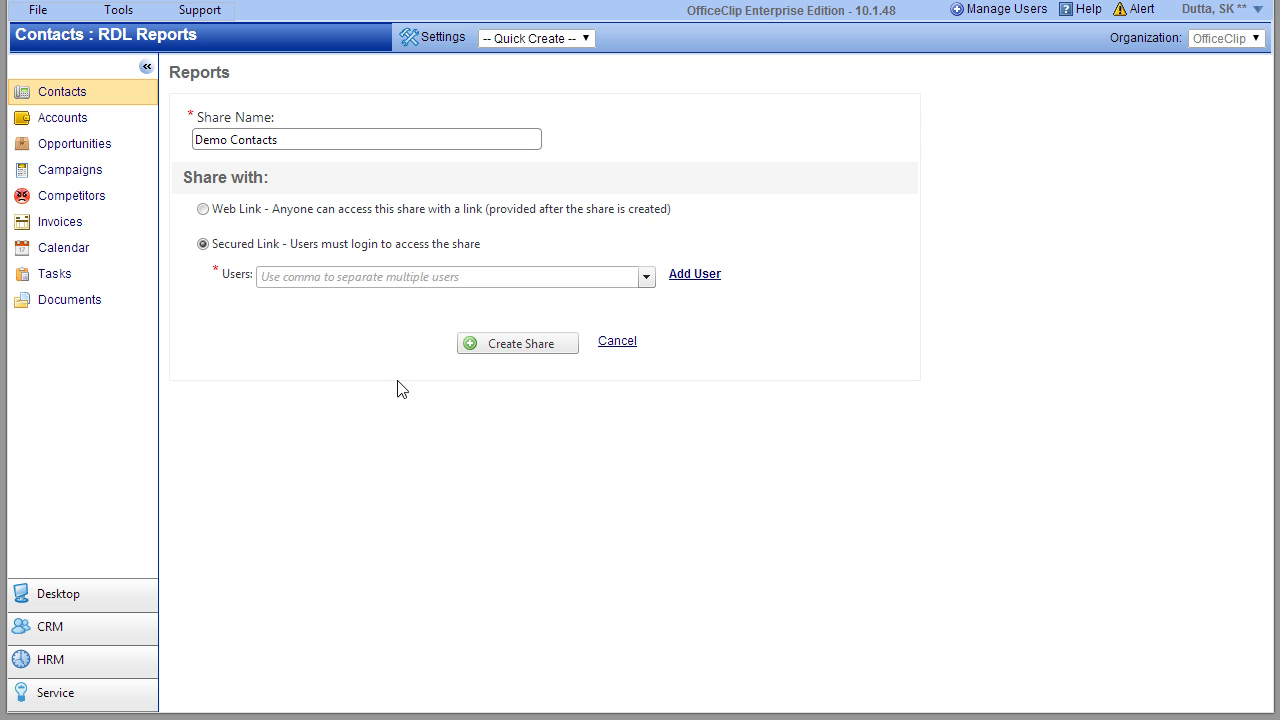
pyautogui.click(372, 279)
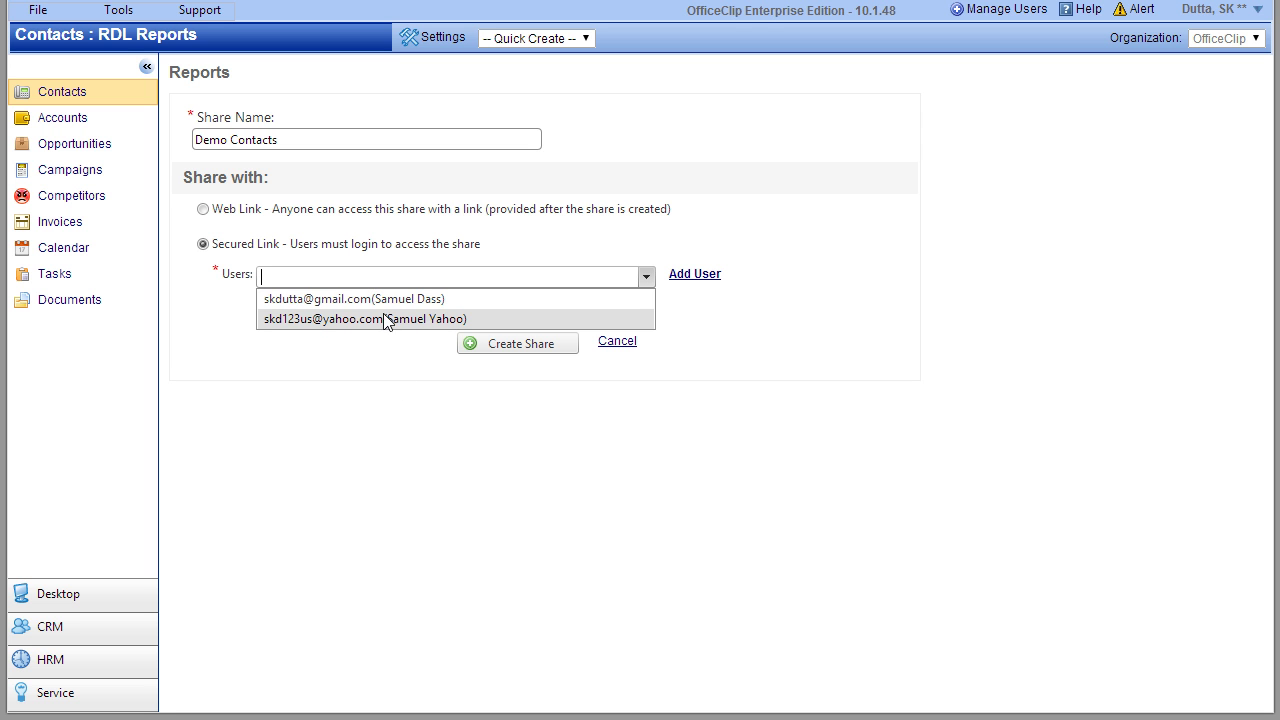
pyautogui.click(388, 320)
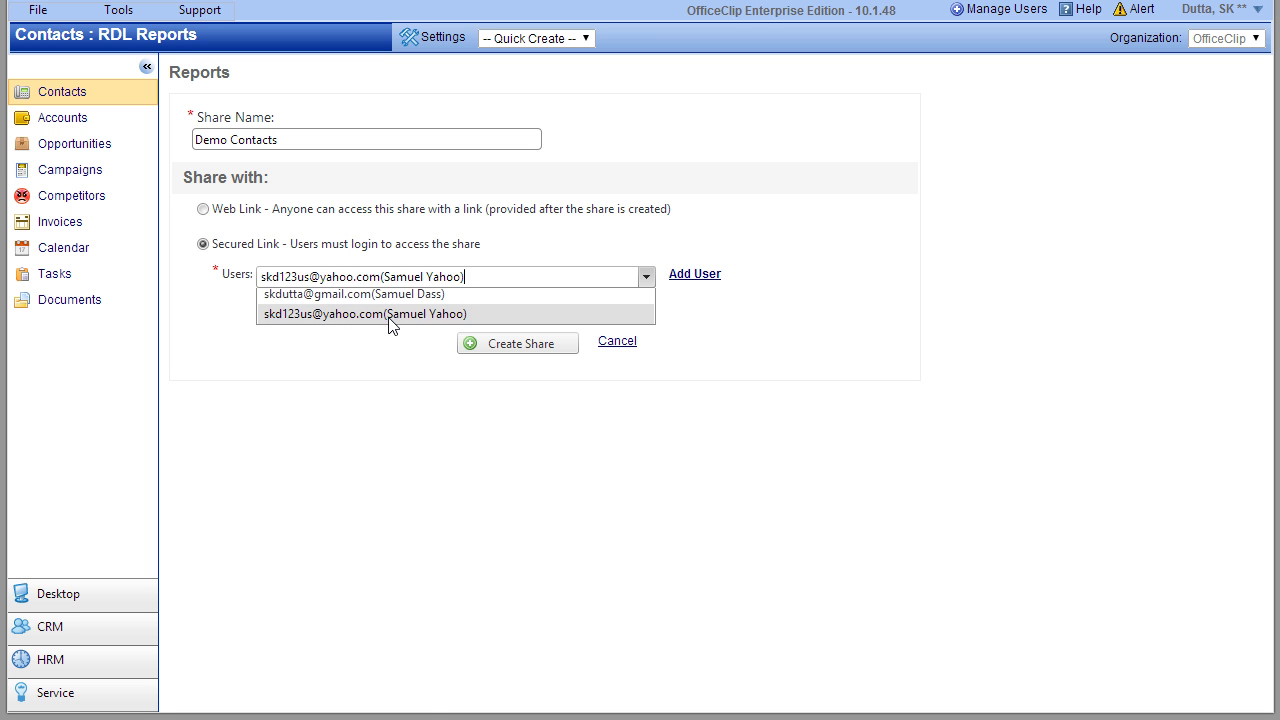
pyautogui.click(508, 345)
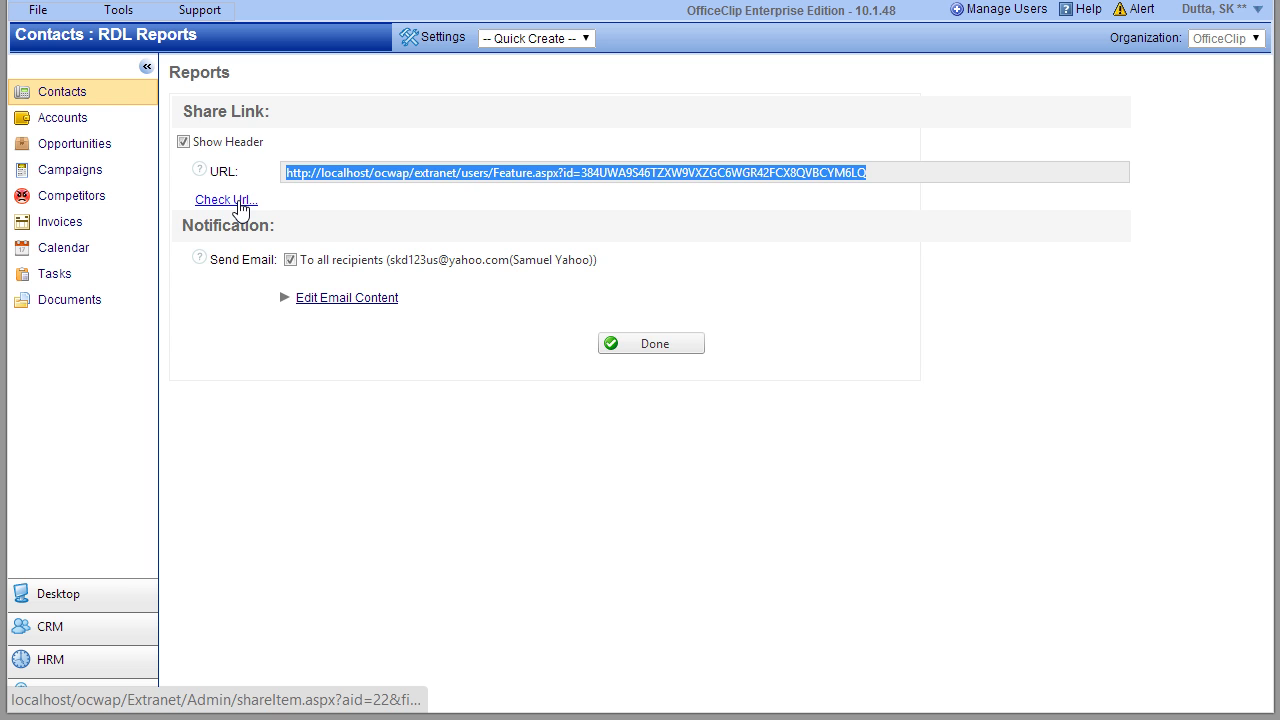
# - Check whether the new share's URL is reachable from outside the network, and close the check result
pyautogui.click(238, 200)
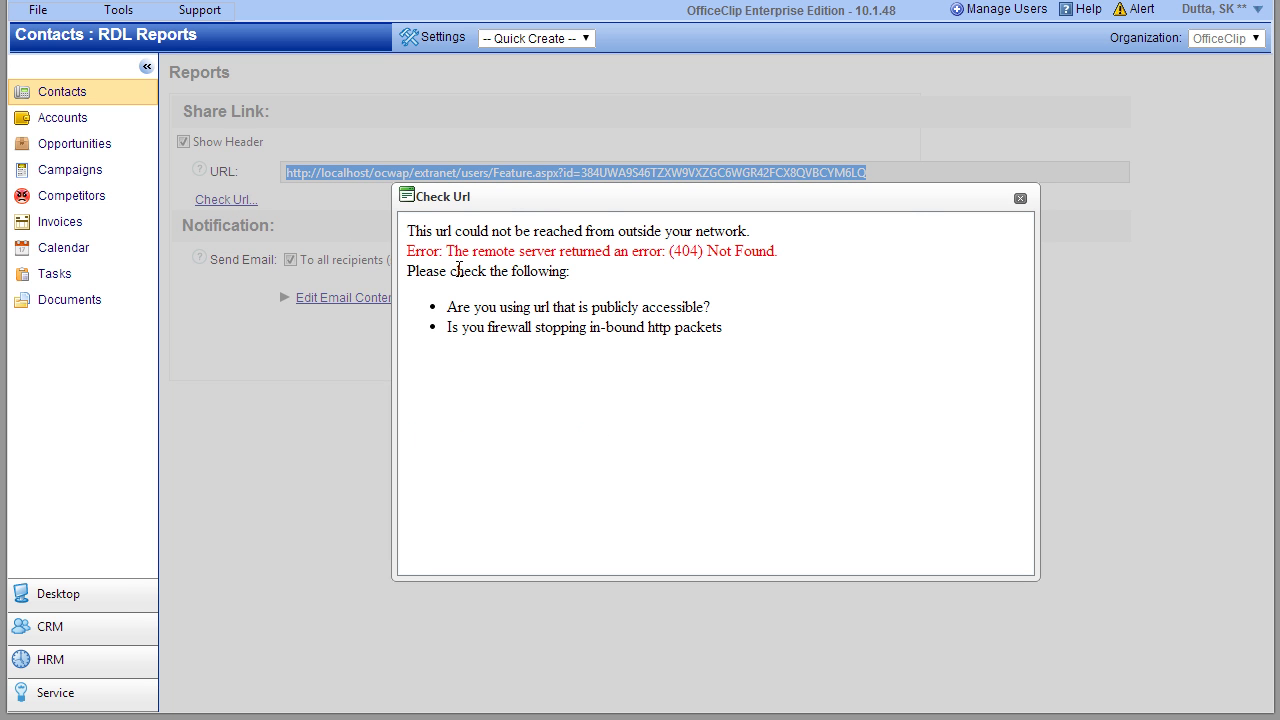
pyautogui.moveTo(415, 254); pyautogui.dragTo(787, 237)
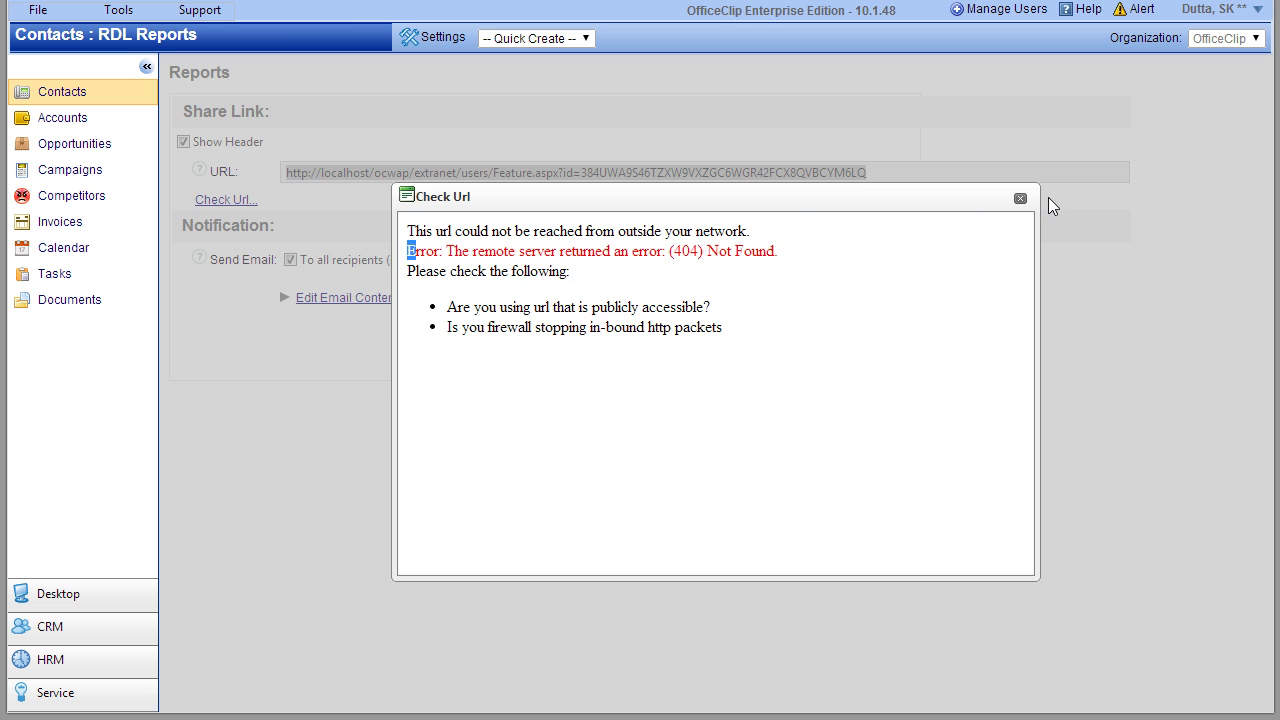
pyautogui.click(1020, 198)
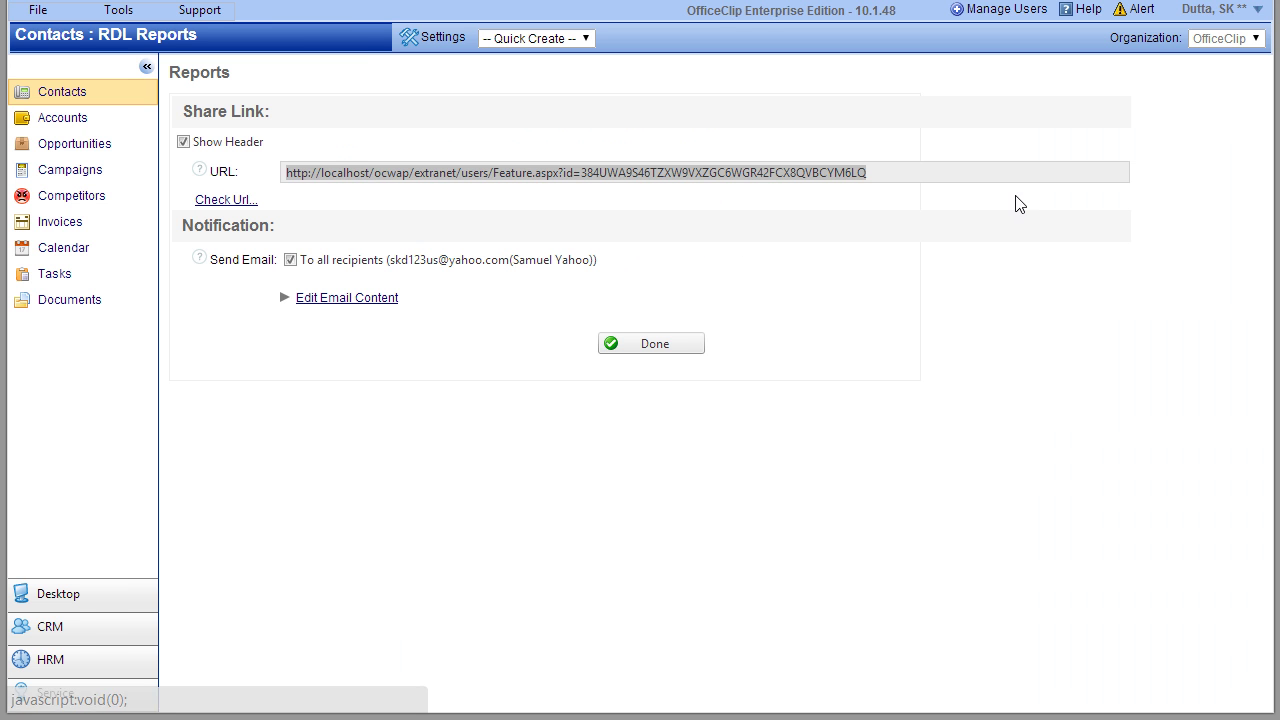
# - Finish the Demo Contacts share, keeping the email notification to all recipients enabled
pyautogui.click(318, 170)
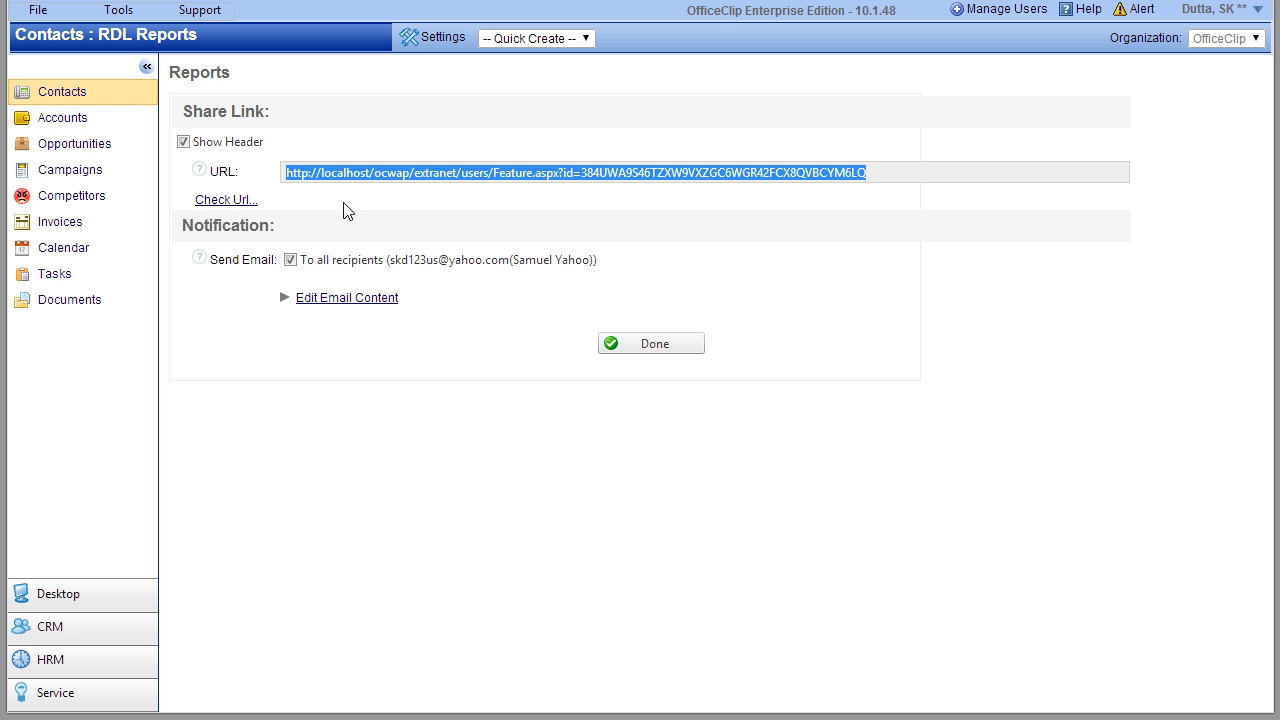
pyautogui.click(345, 214)
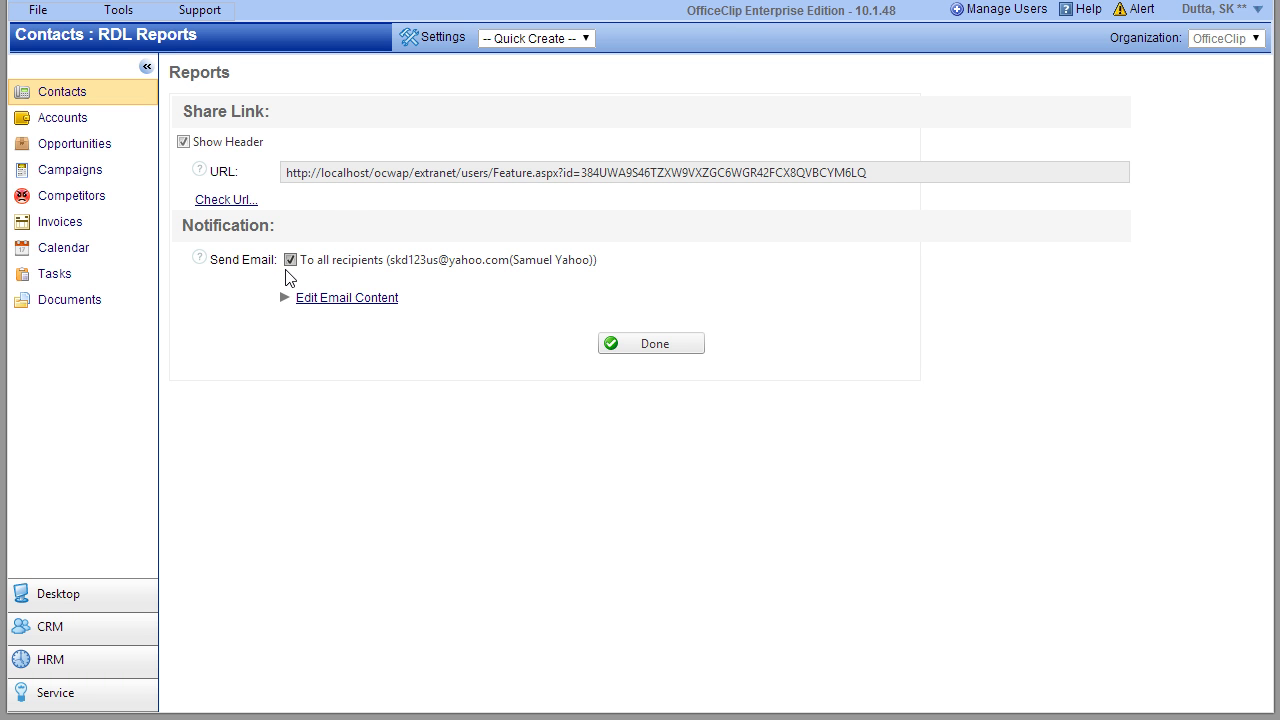
pyautogui.click(650, 346)
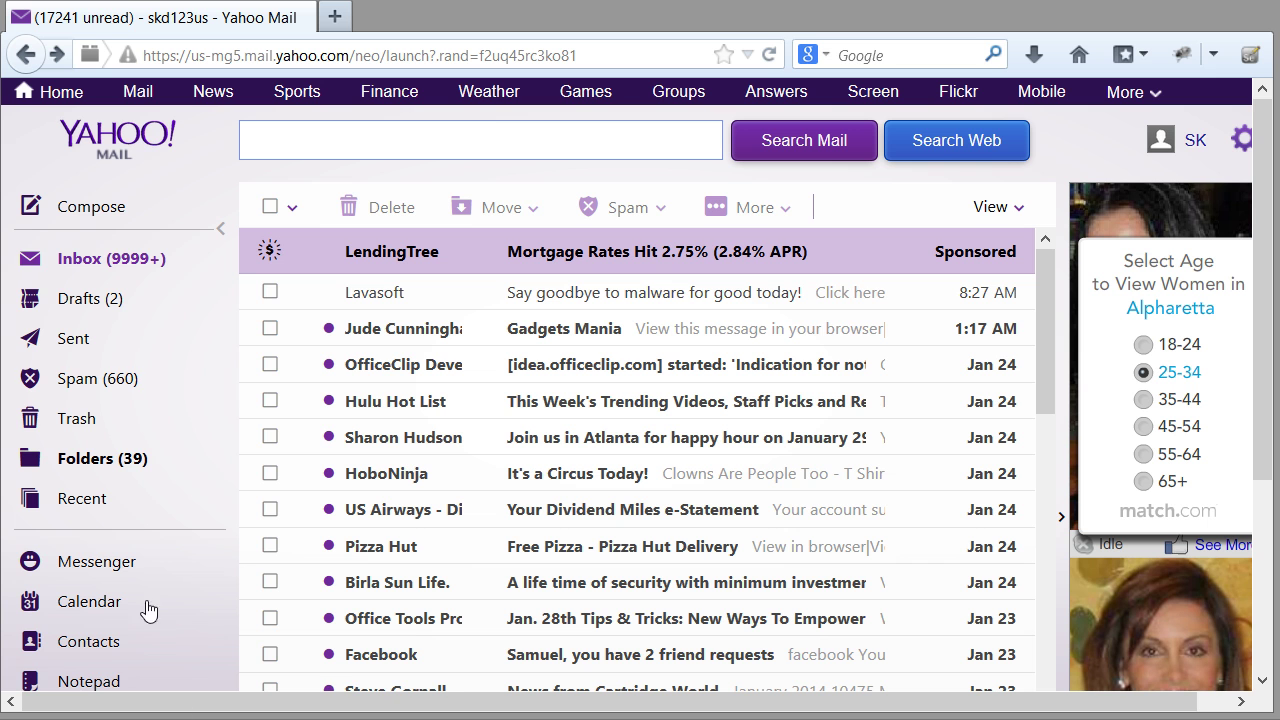
# - Switch to Yahoo Mail, refresh the inbox, and follow the link in the "New share from OfficeClip extranet" message
pyautogui.click(138, 268)
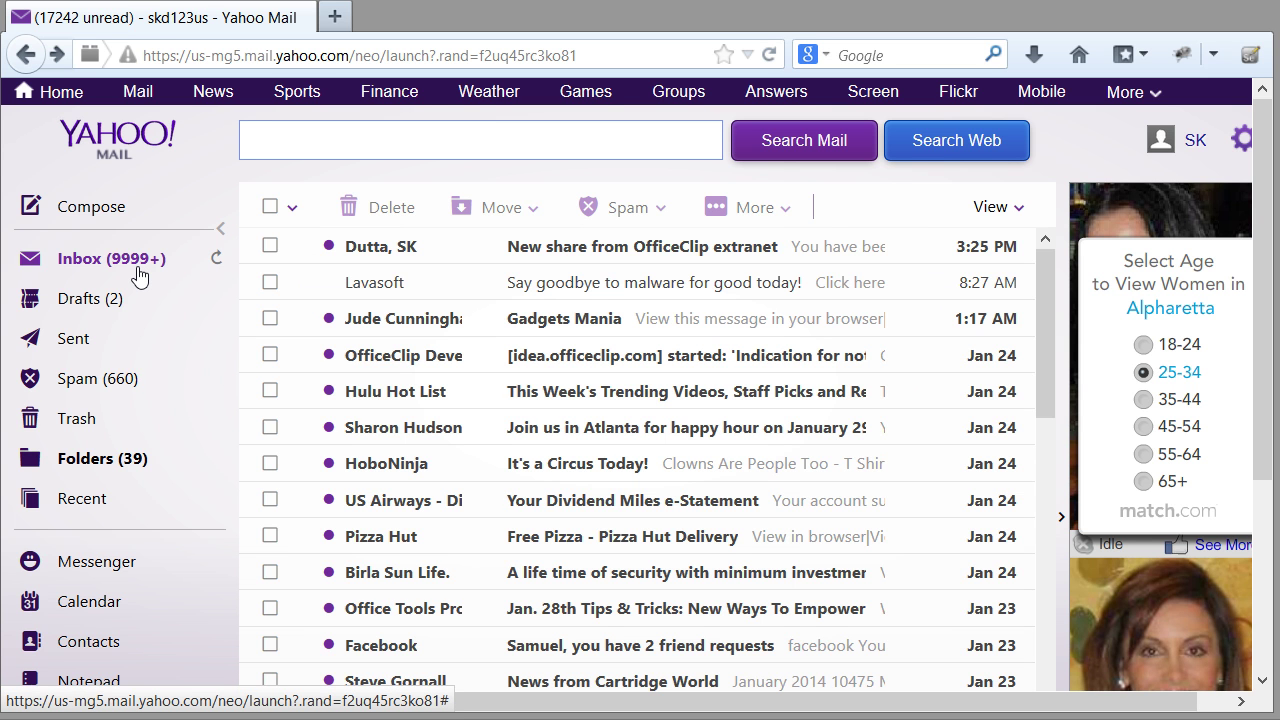
pyautogui.click(375, 252)
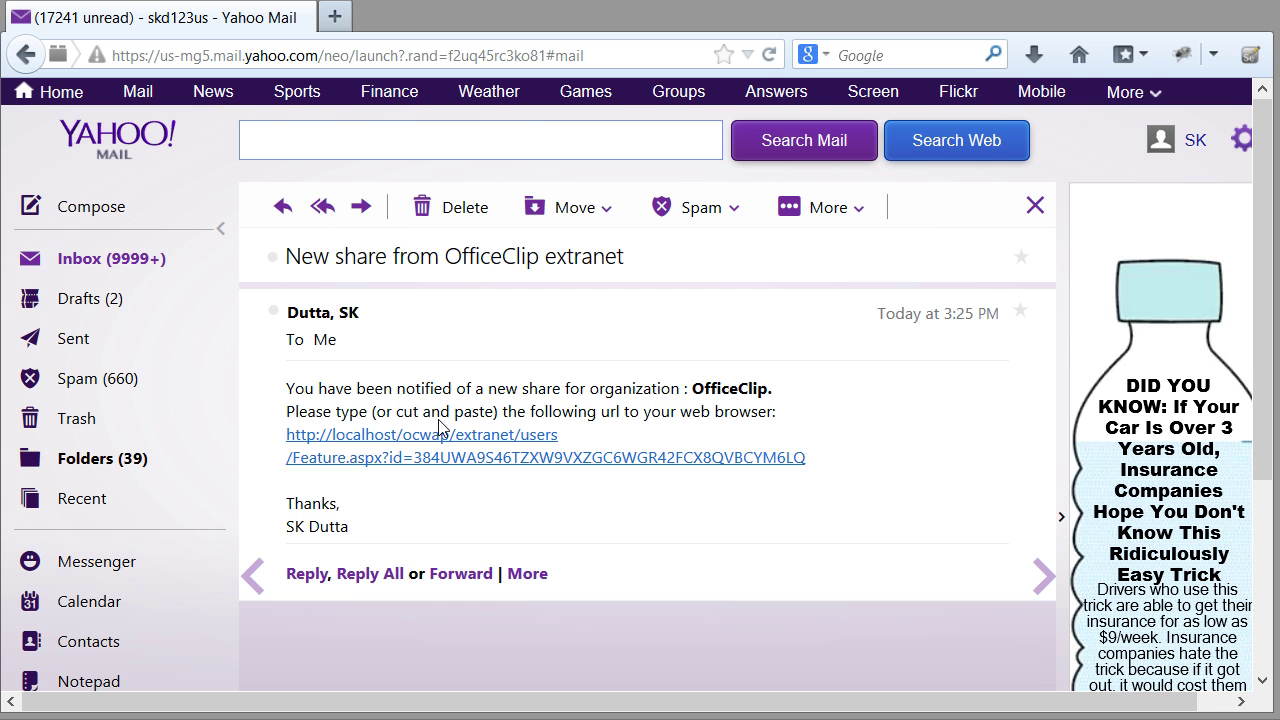
pyautogui.click(446, 459)
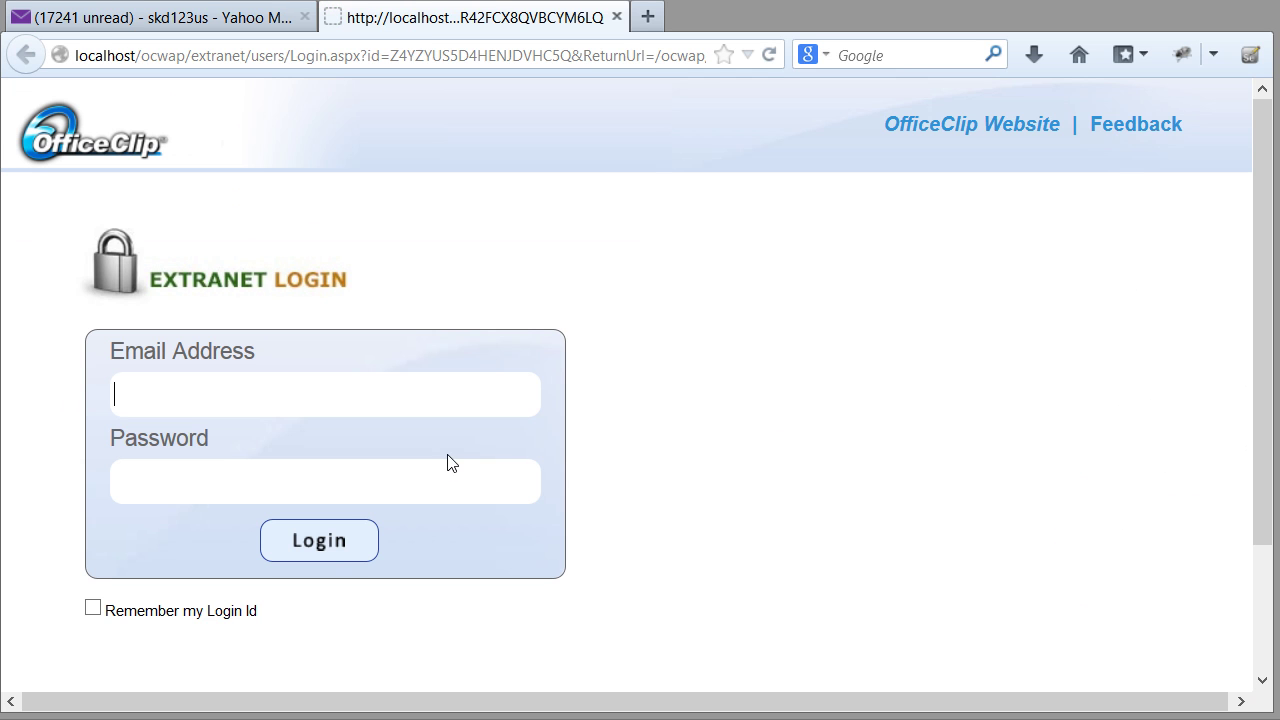
# - Log in to the extranet with the recipient's email address and password, and check the shared report's filter configuration without changing it
pyautogui.write('s')
pyautogui.press('Down')
pyautogui.press('Return')
pyautogui.click(345, 545)
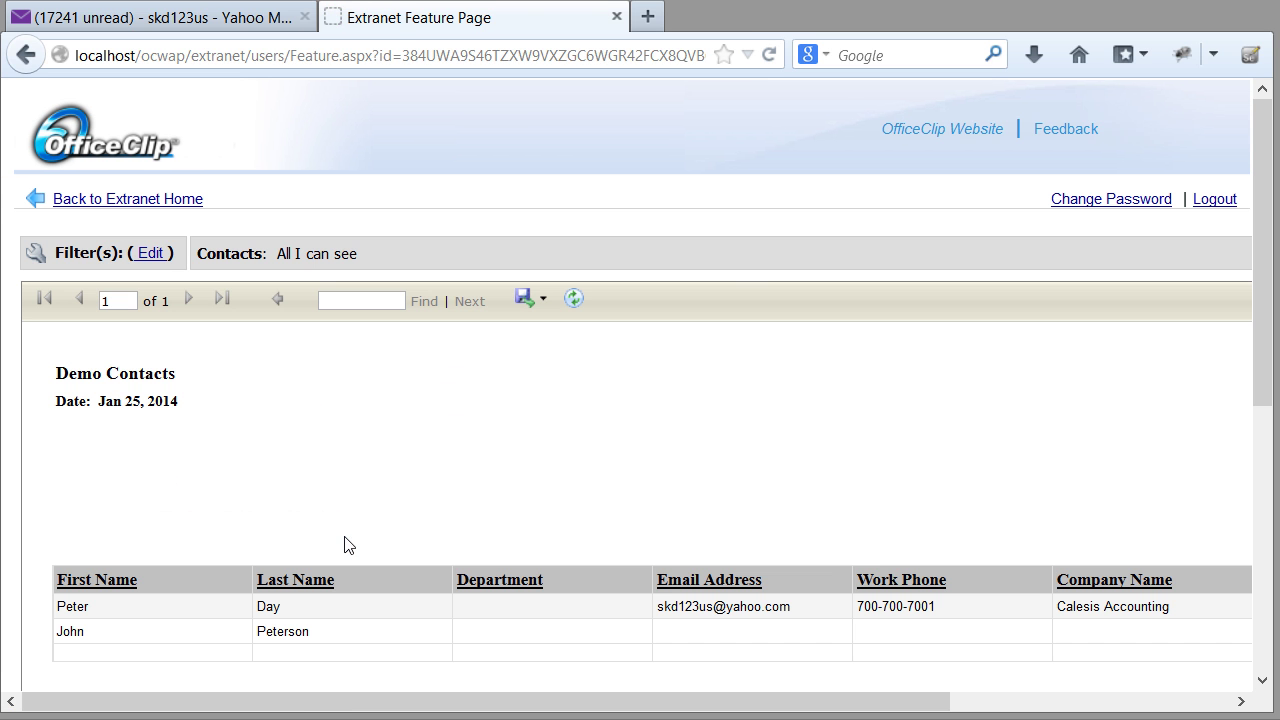
pyautogui.click(149, 256)
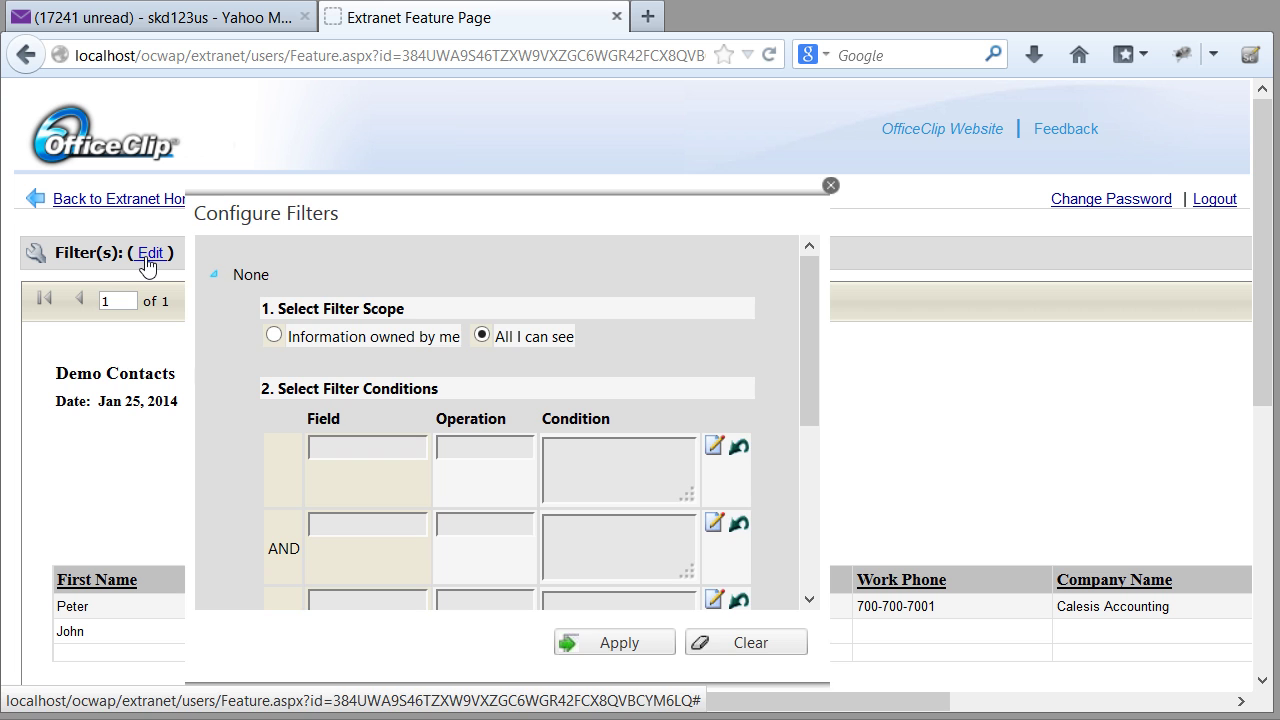
pyautogui.click(829, 187)
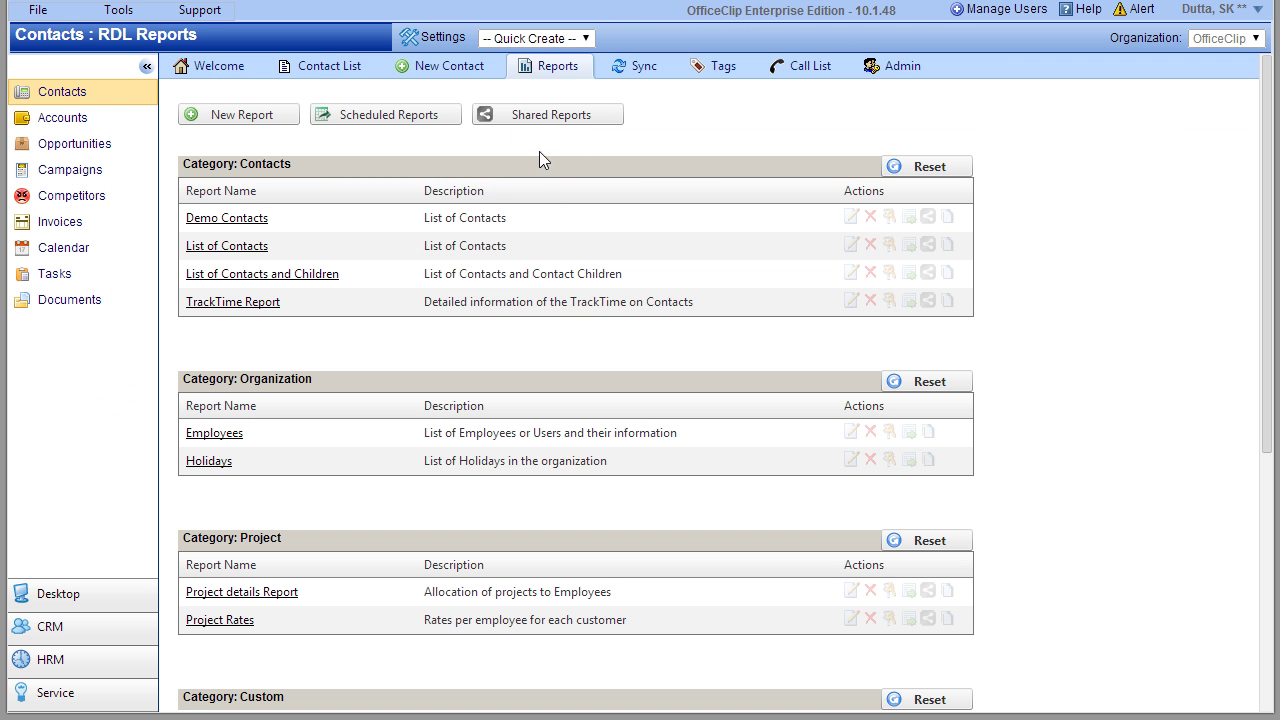
# - Deactivate the Demo Contacts share among OfficeClip's shared reports, and reopen its link from the Yahoo Mail notification to test access
pyautogui.click(580, 114)
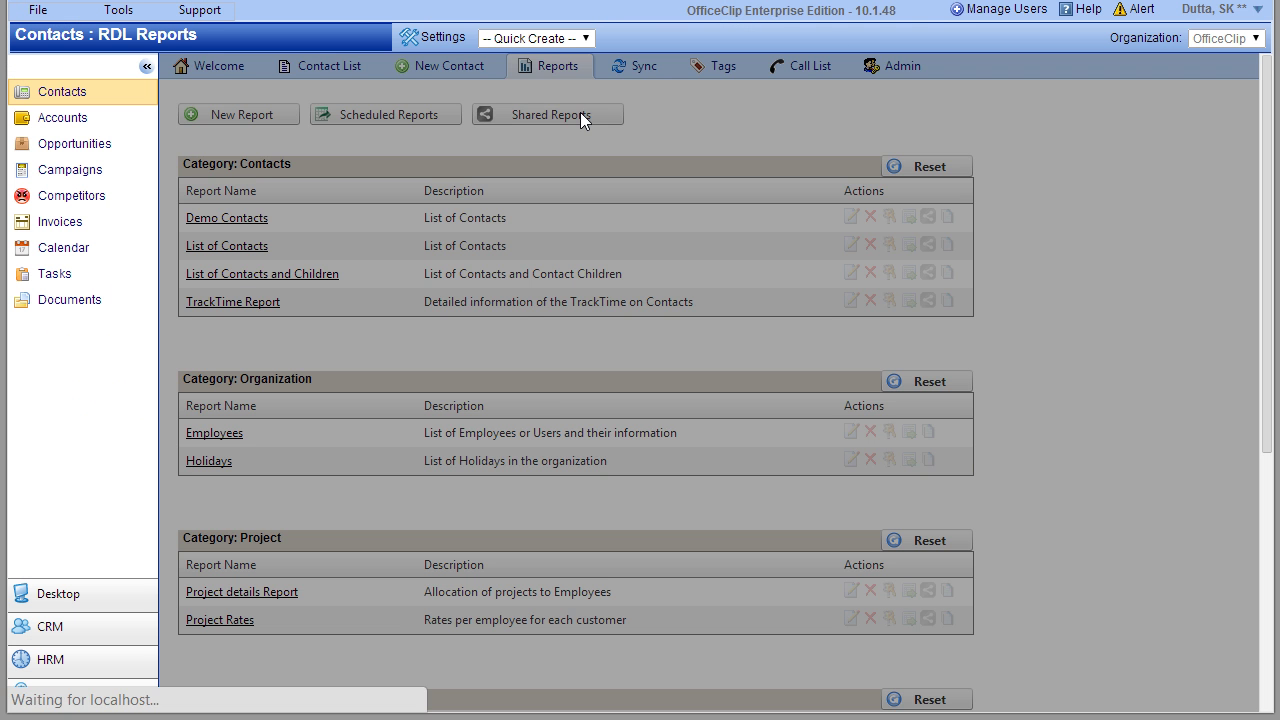
pyautogui.click(212, 201)
pyautogui.click(331, 249)
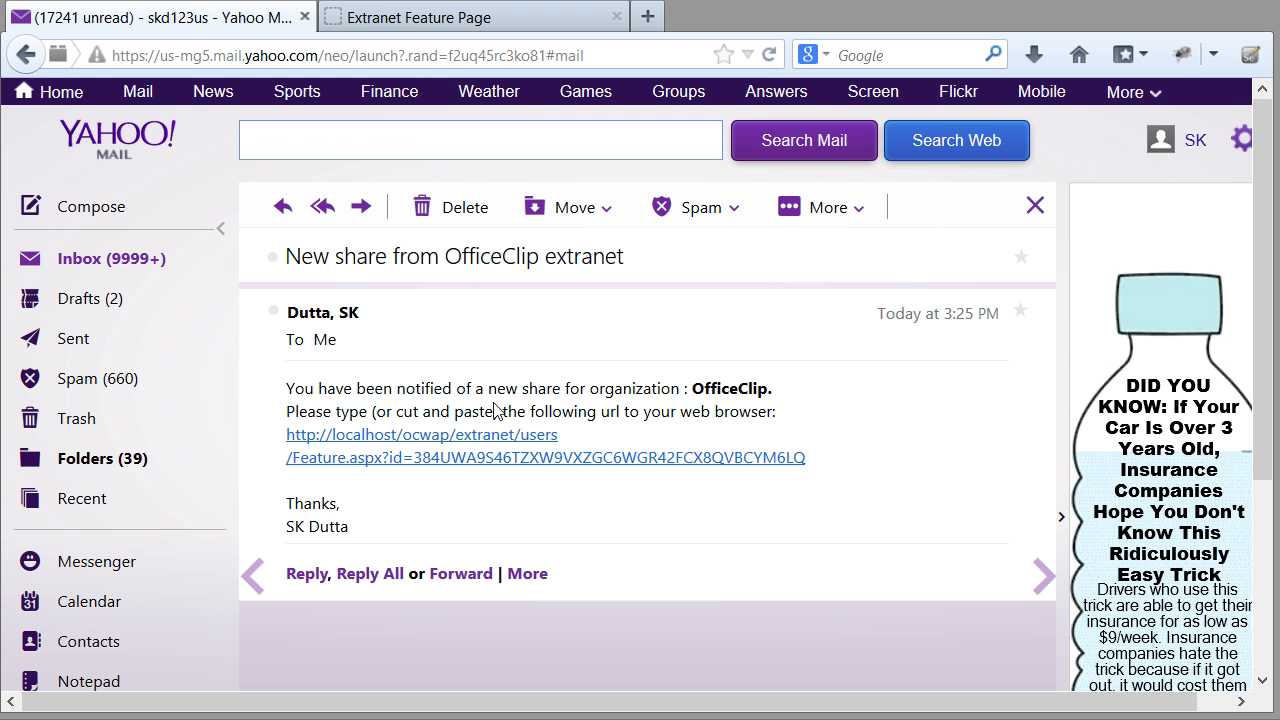
pyautogui.click(510, 466)
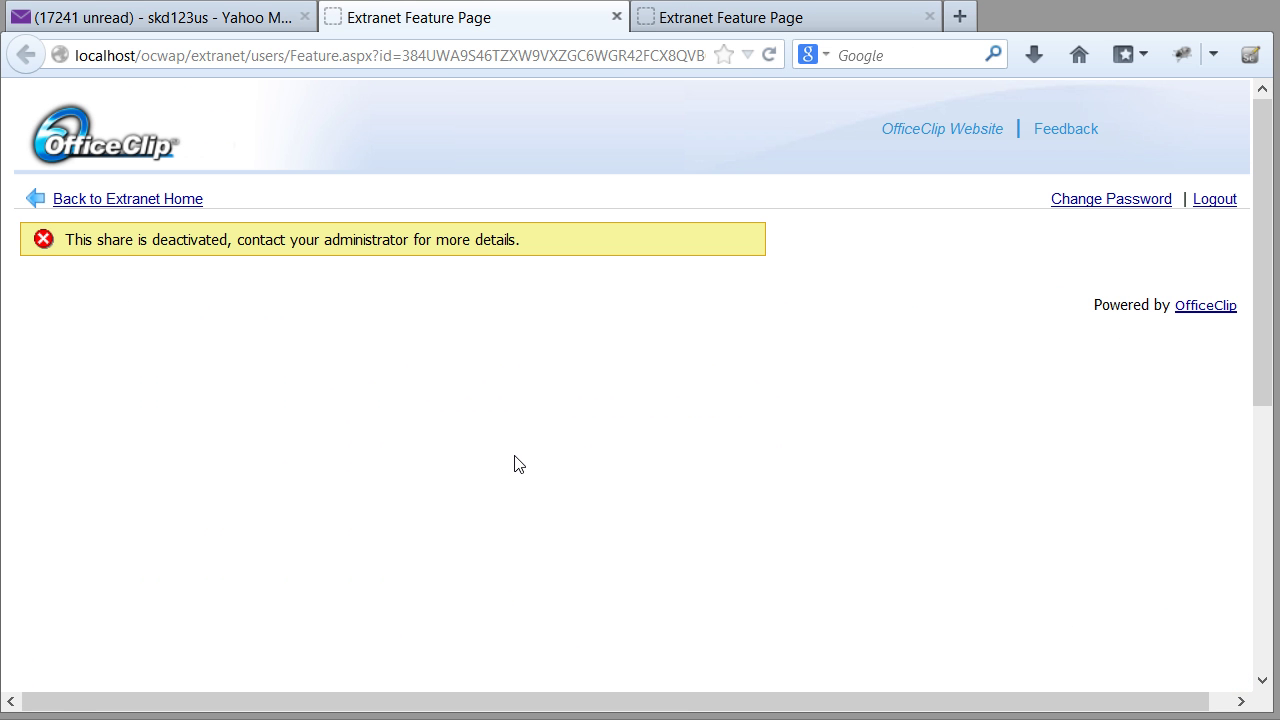